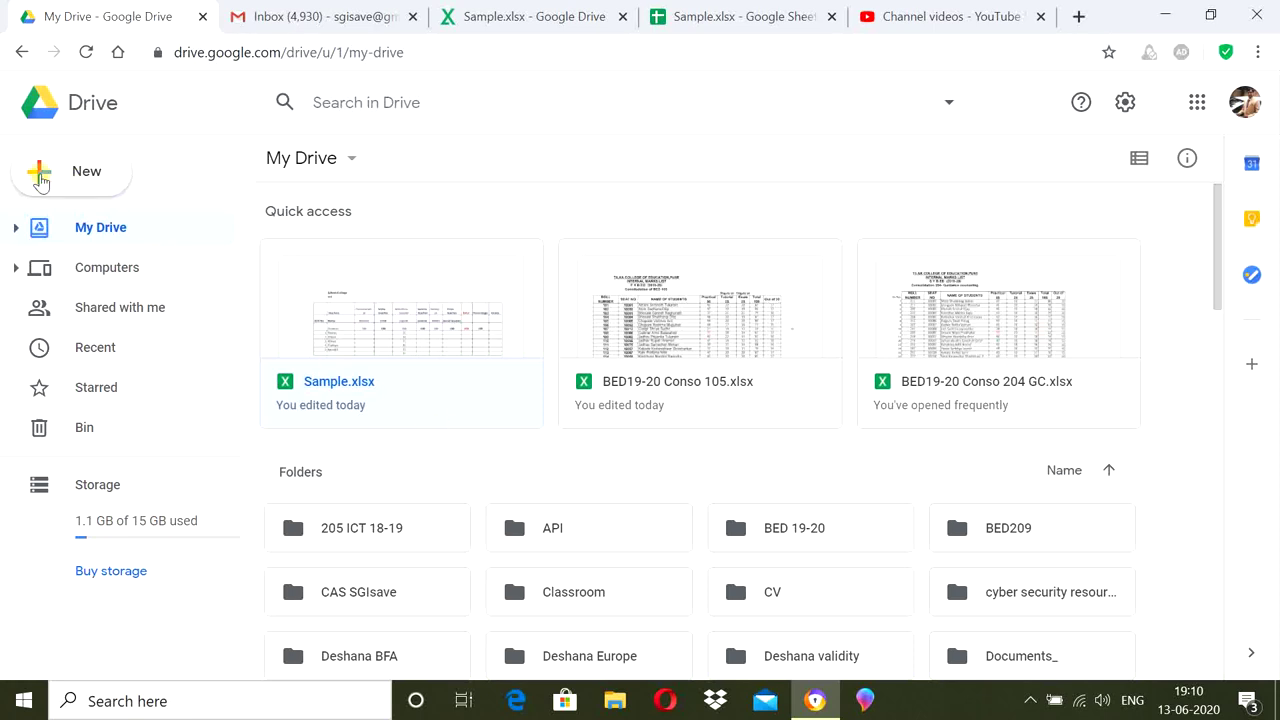
click(40, 174)
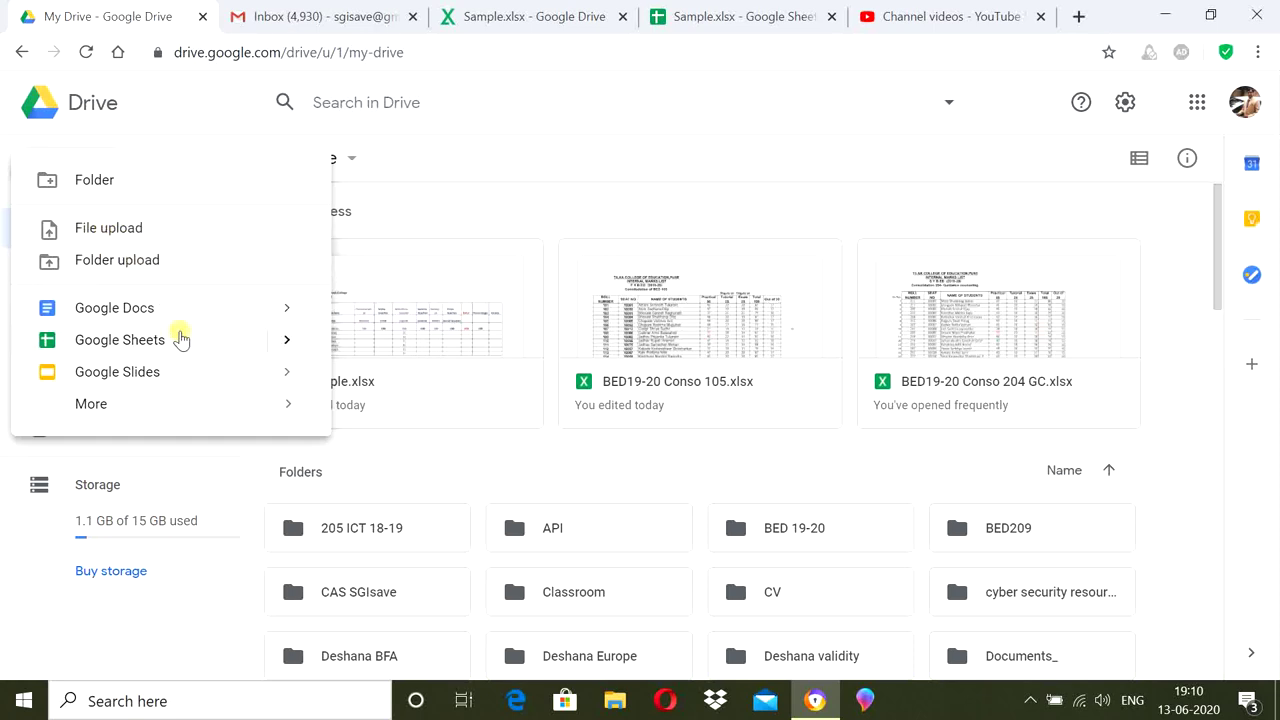
mouse_move(286, 340)
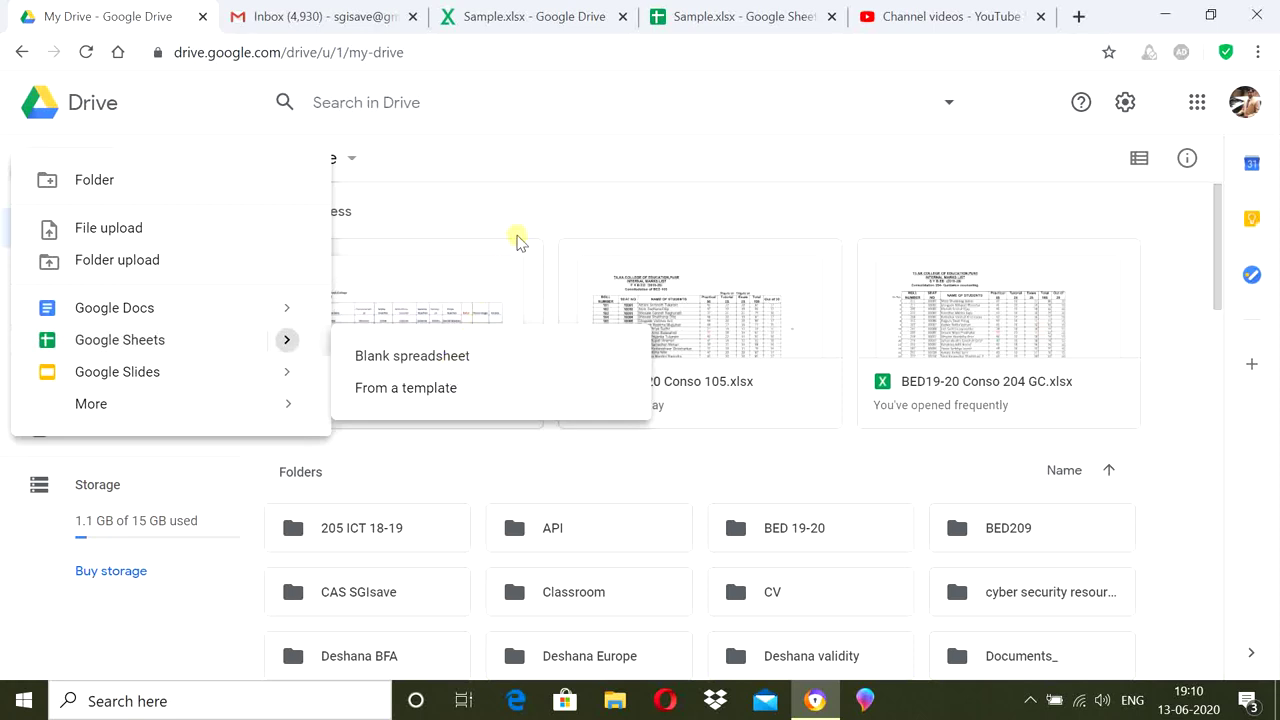
click(517, 230)
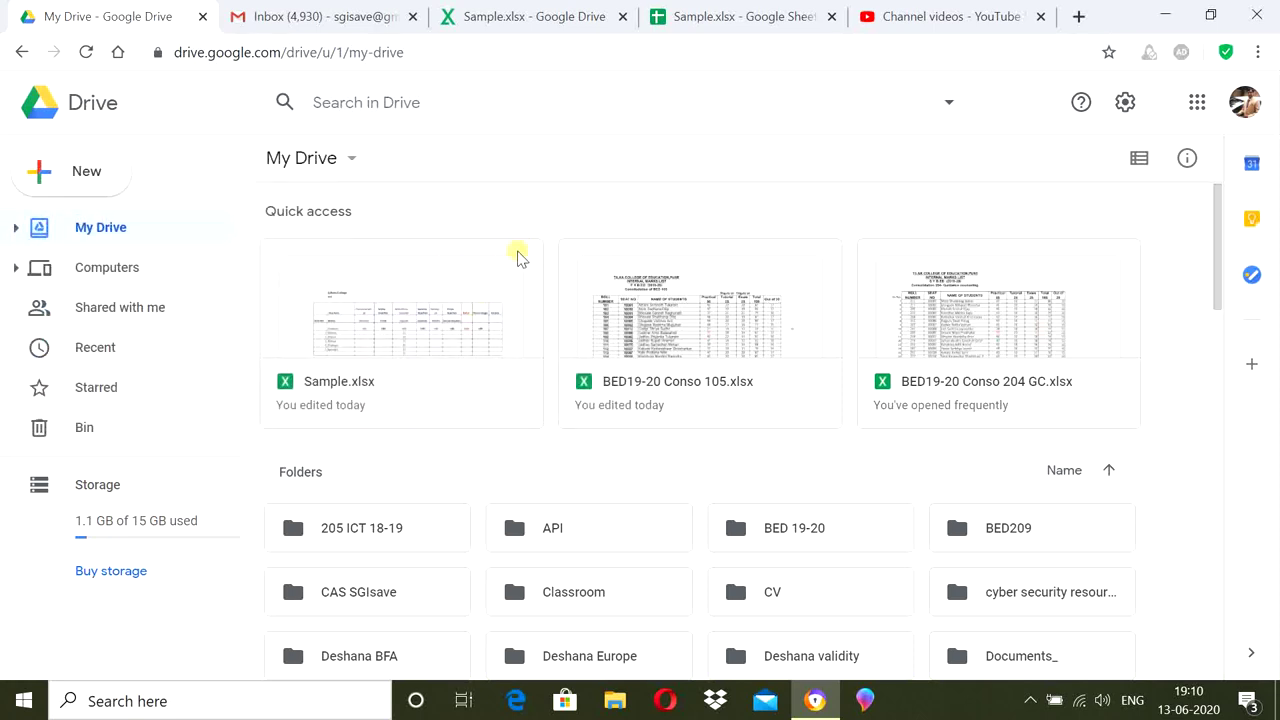
Step: Open Sample.xlsx from My Drive in Google Sheets
double_click(362, 385)
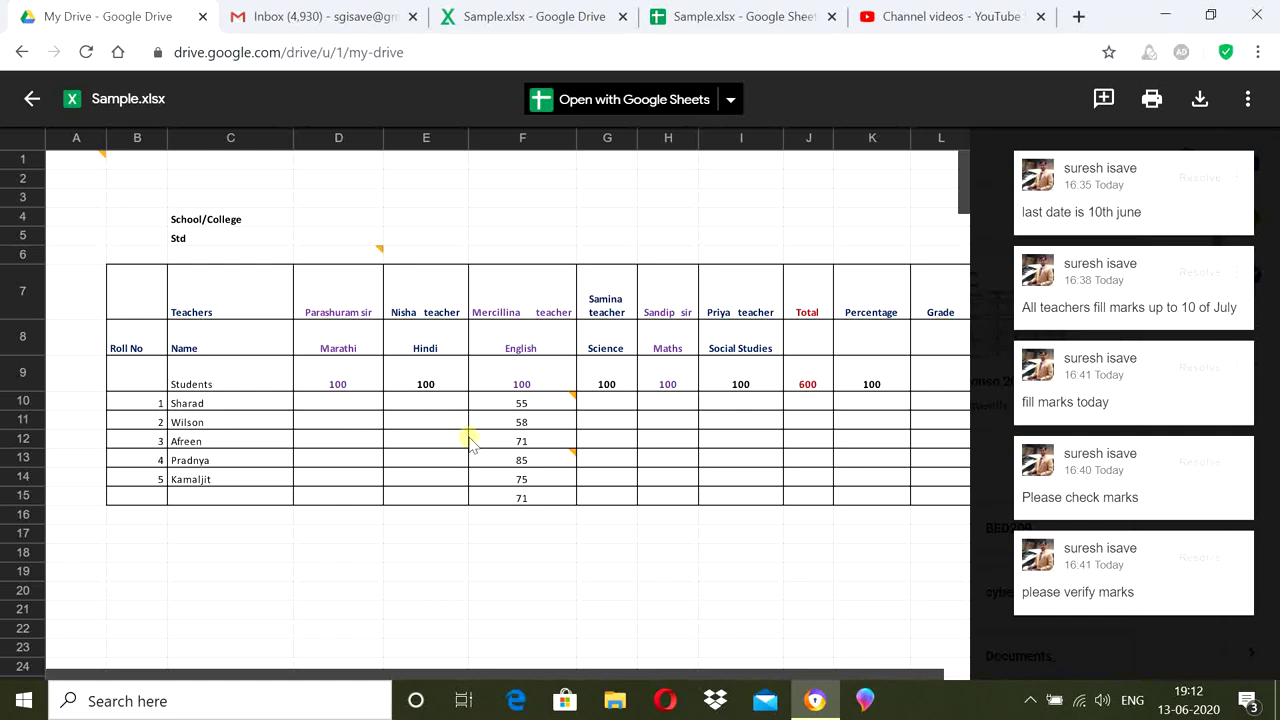
click(655, 98)
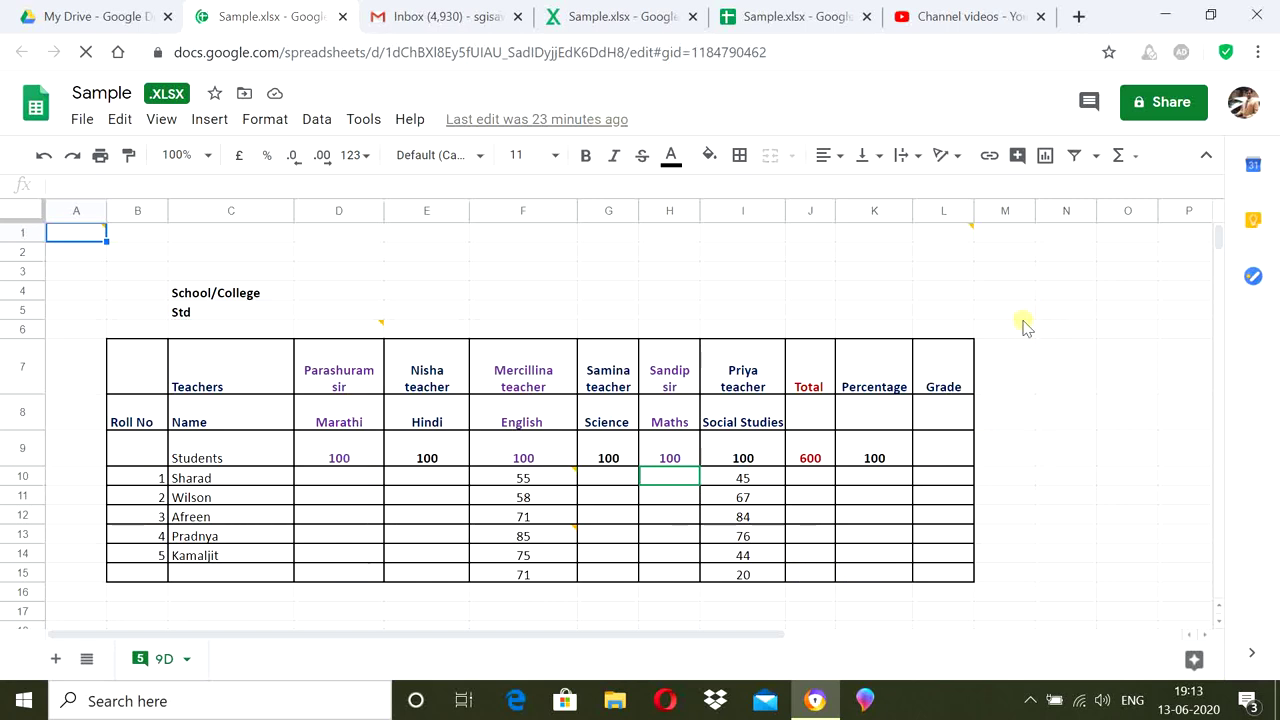
Step: Start sharing the spreadsheet, add the colleague's e-mail address as recipient and choose Editor access
click(1167, 102)
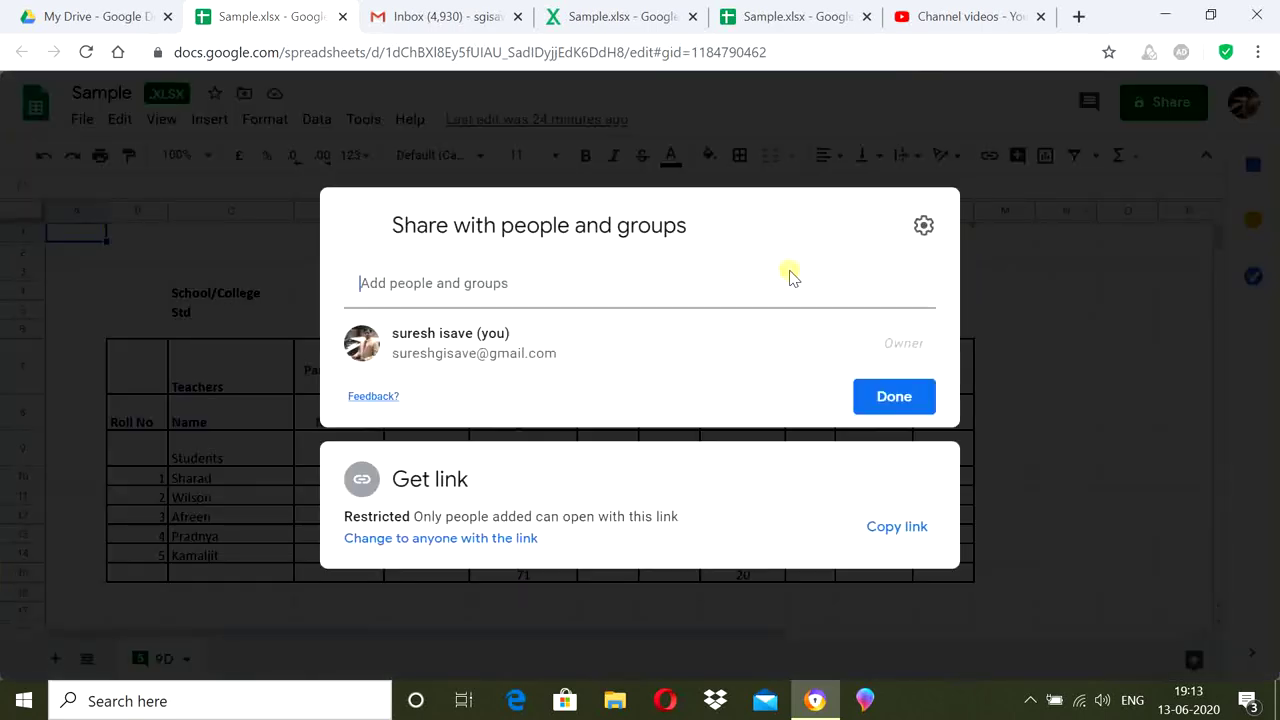
click(630, 293)
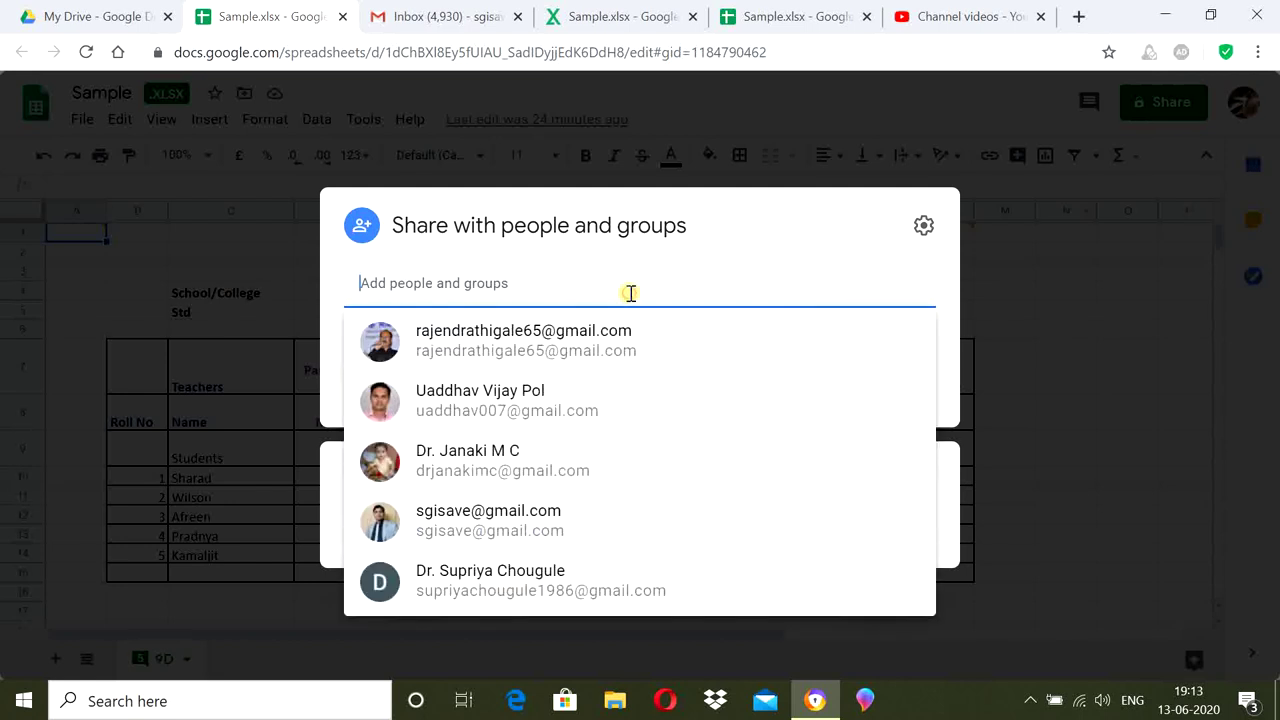
click(618, 525)
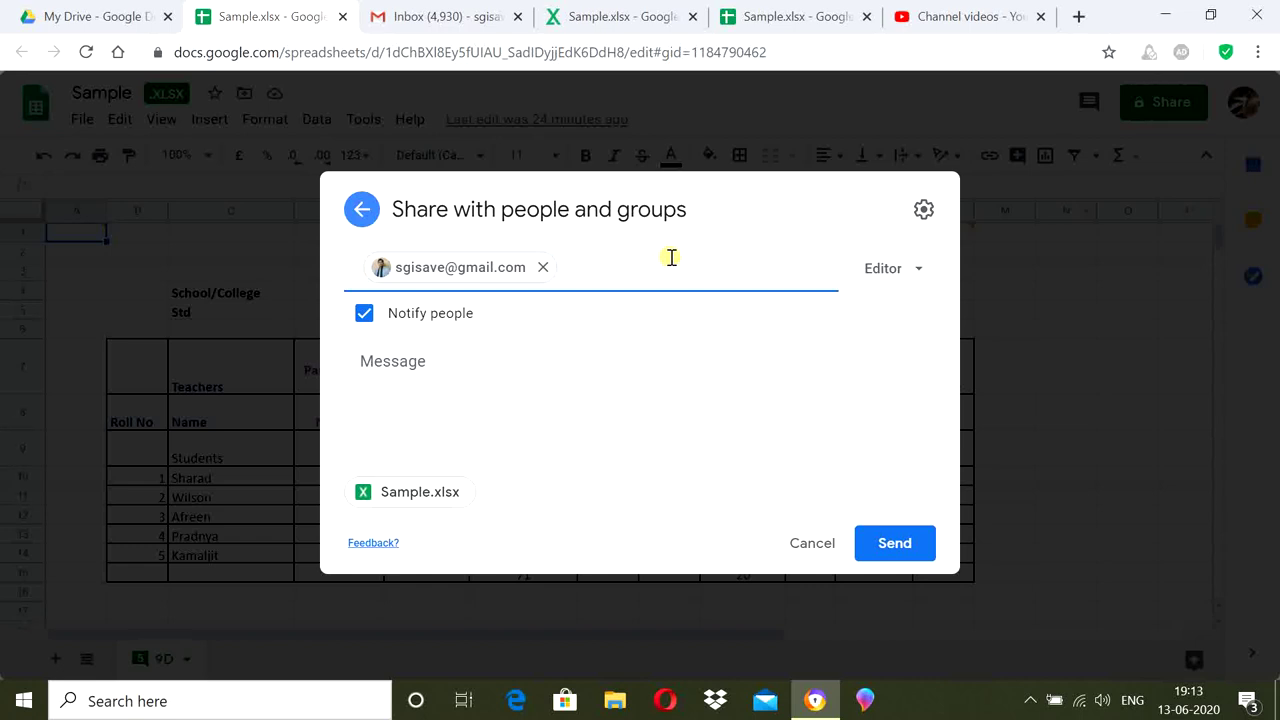
click(919, 270)
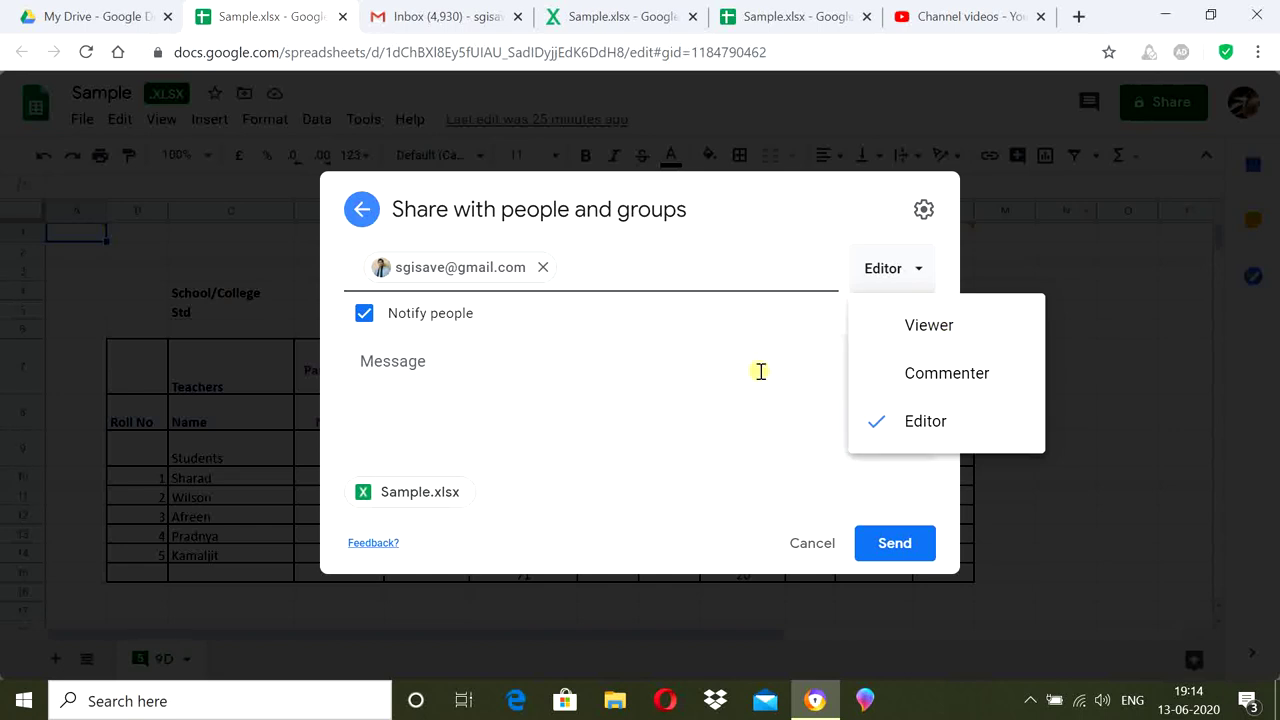
click(740, 279)
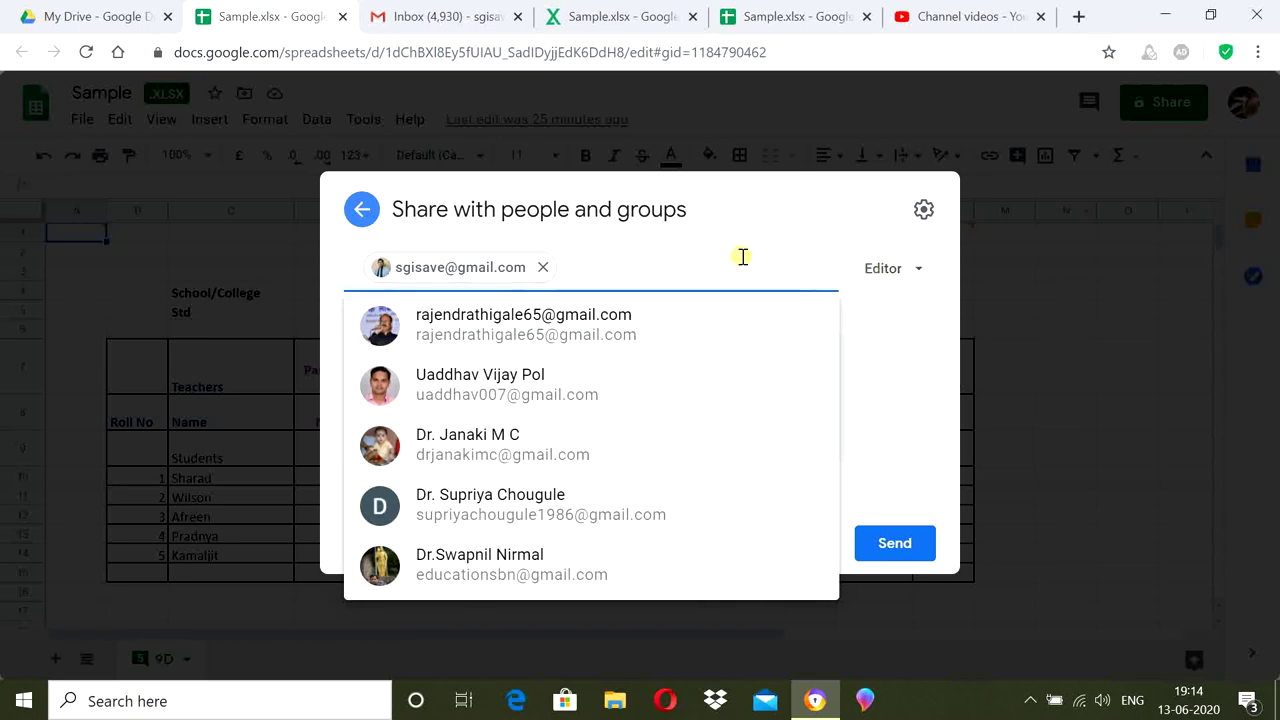
click(923, 274)
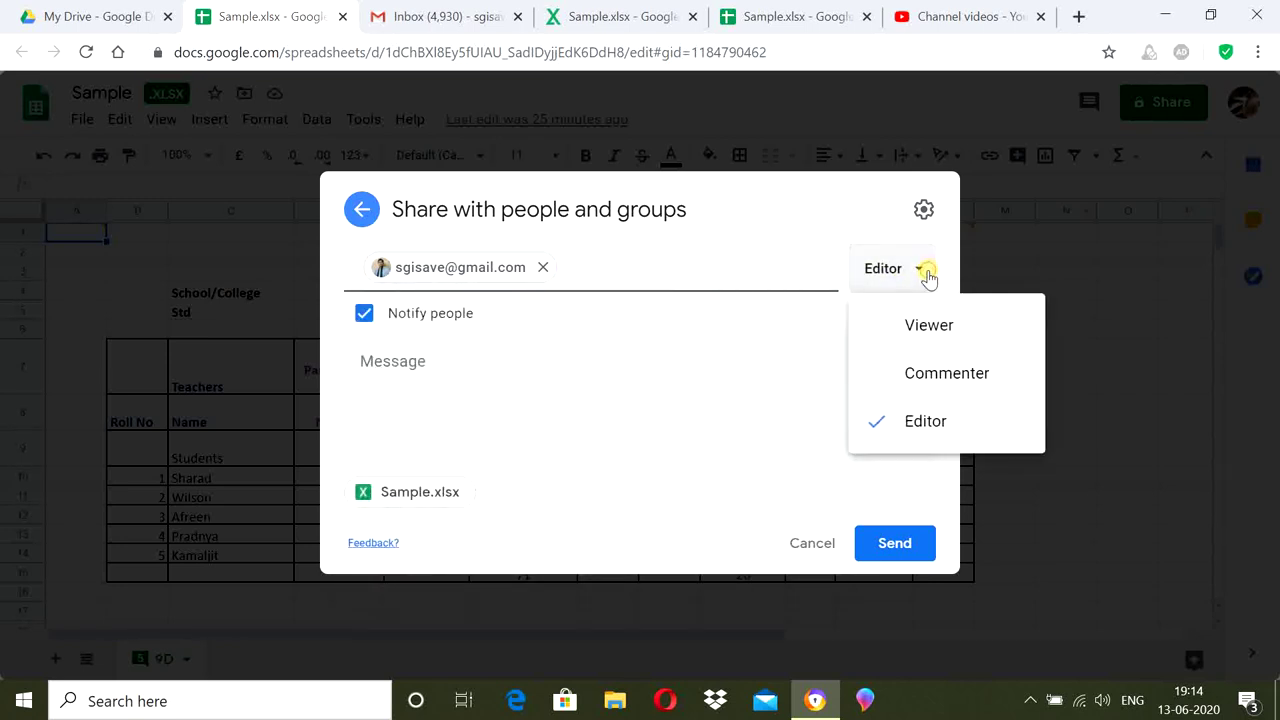
click(913, 421)
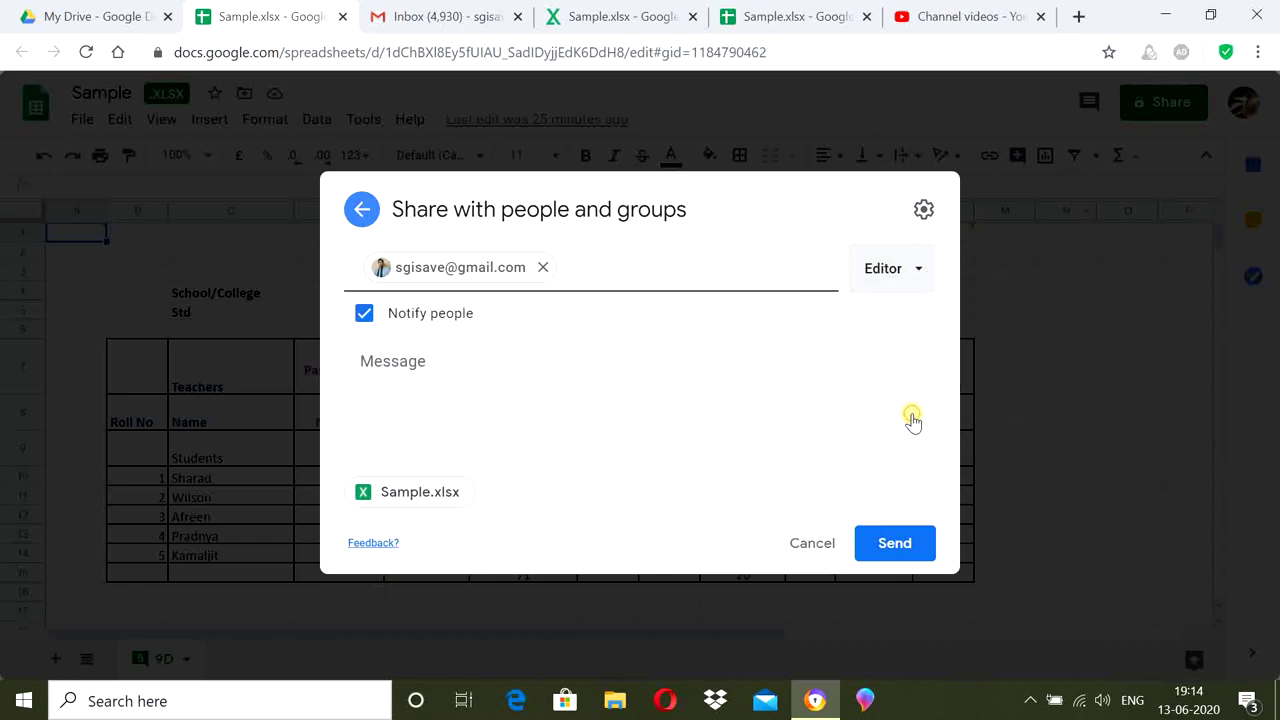
Step: Write "add marks in two days." as the sharing message and bring up the recipient's access role options
click(508, 374)
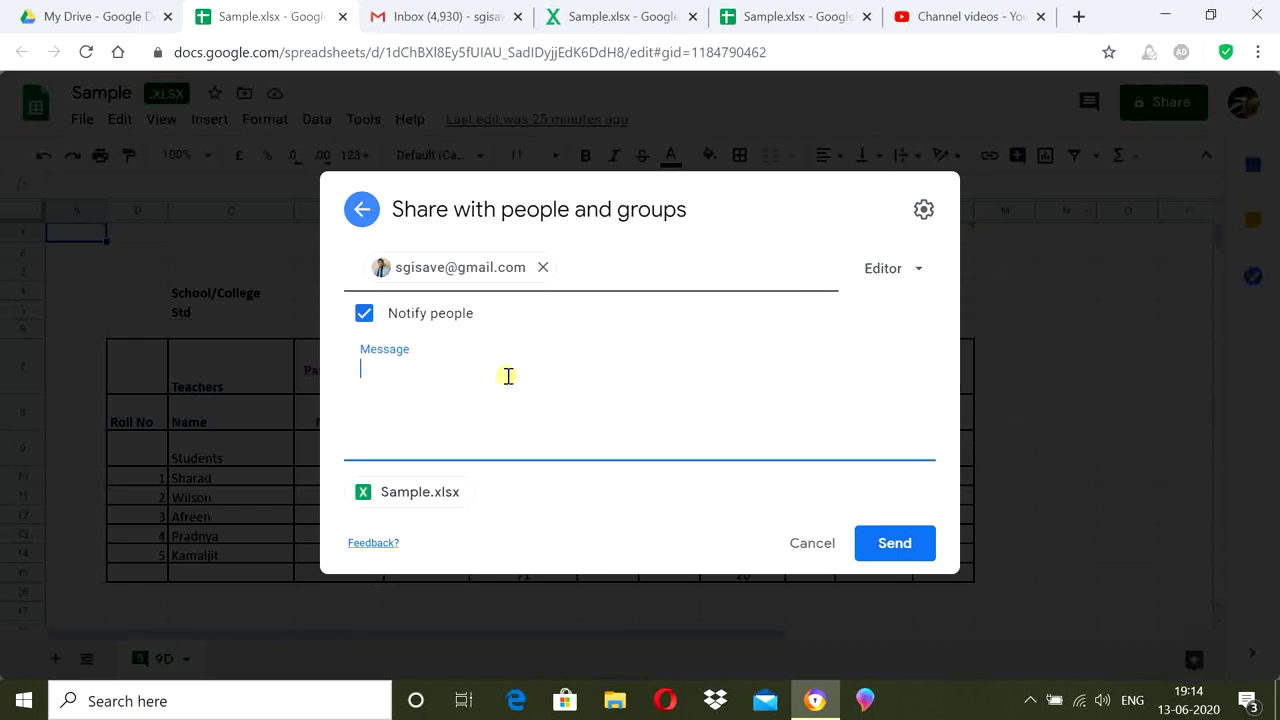
text(add marks in tw)
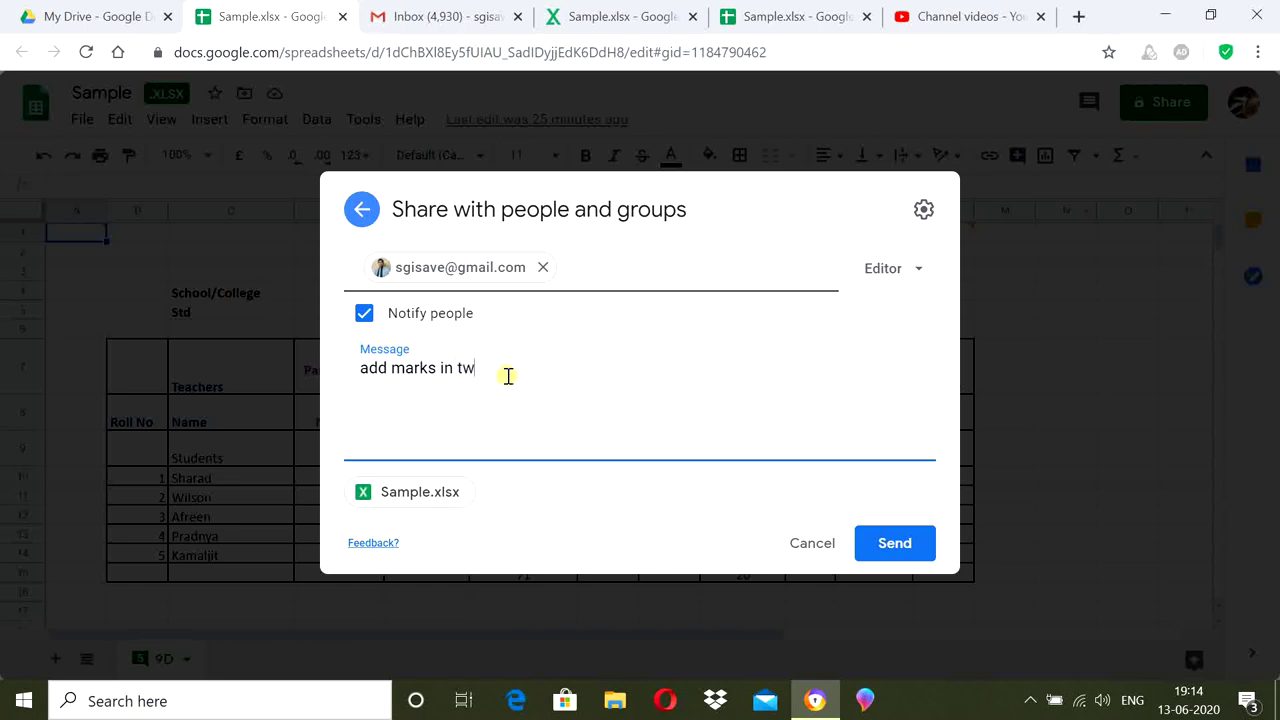
text(o days.)
click(887, 545)
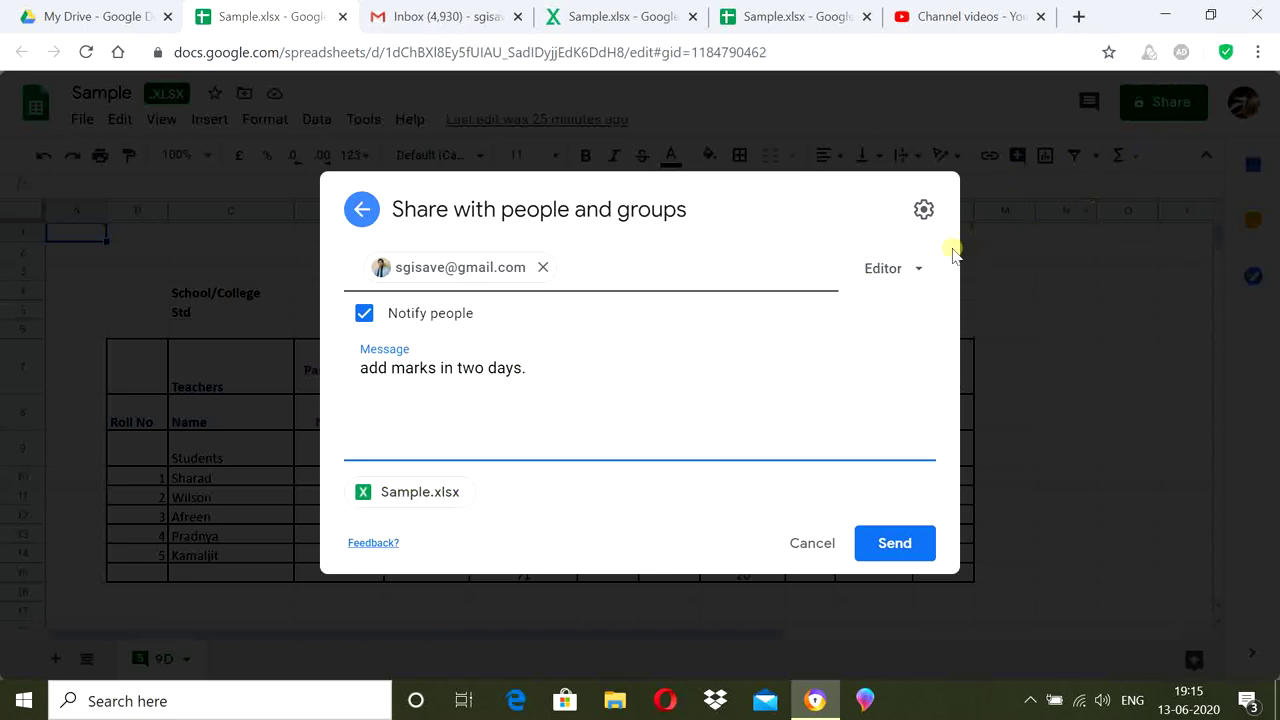
click(893, 287)
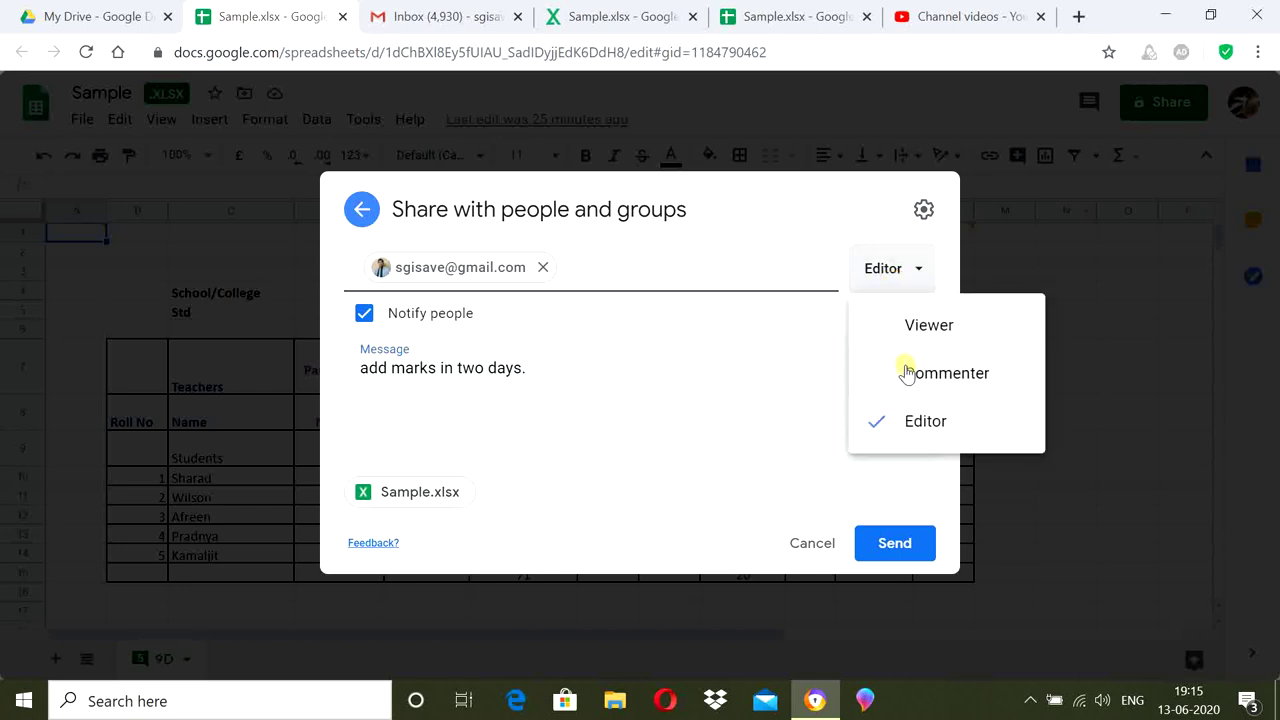
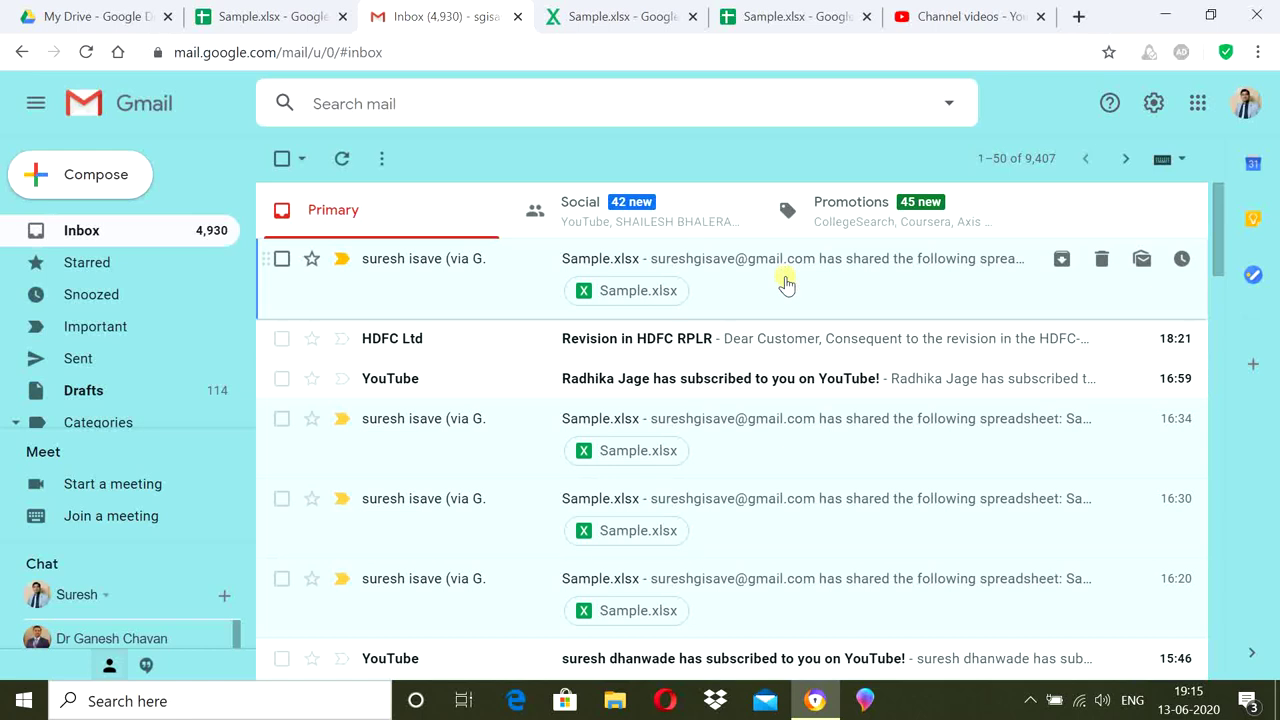
Step: In the recipient's Gmail inbox, open the latest Sample.xlsx sharing e-mail and bring up the shared file in Google Sheets
click(723, 286)
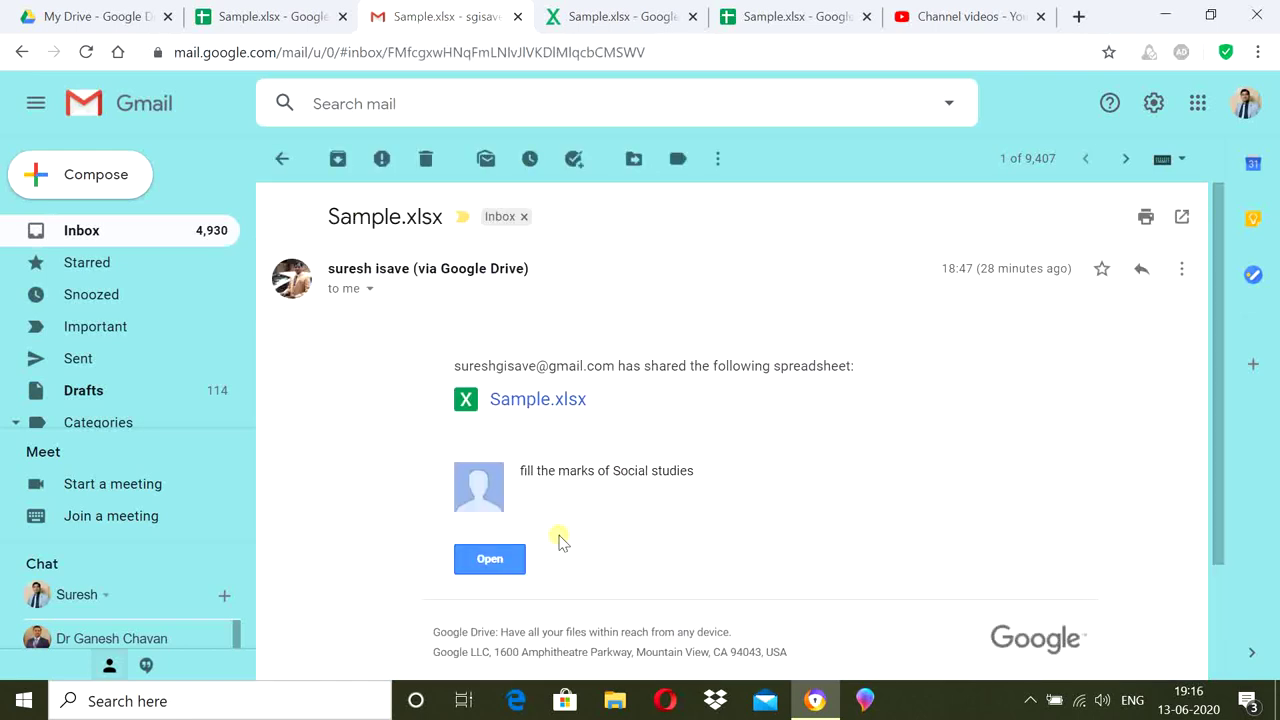
click(503, 559)
click(648, 22)
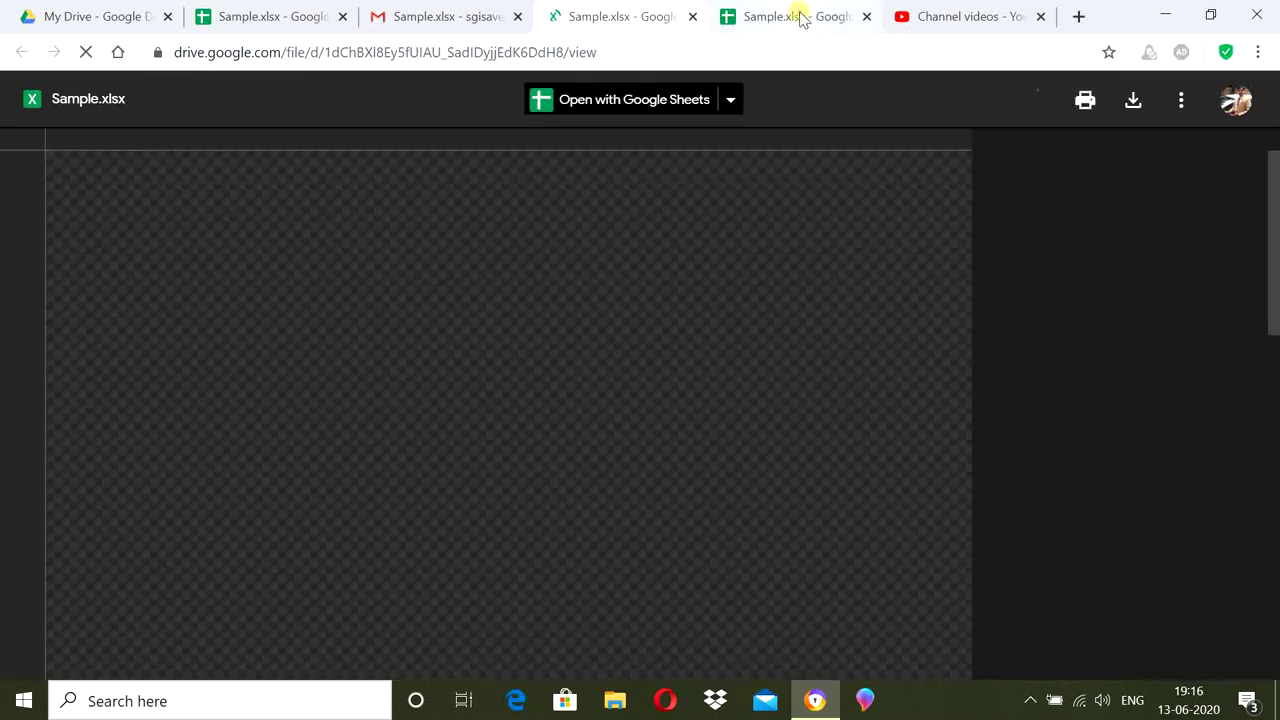
click(794, 18)
click(675, 30)
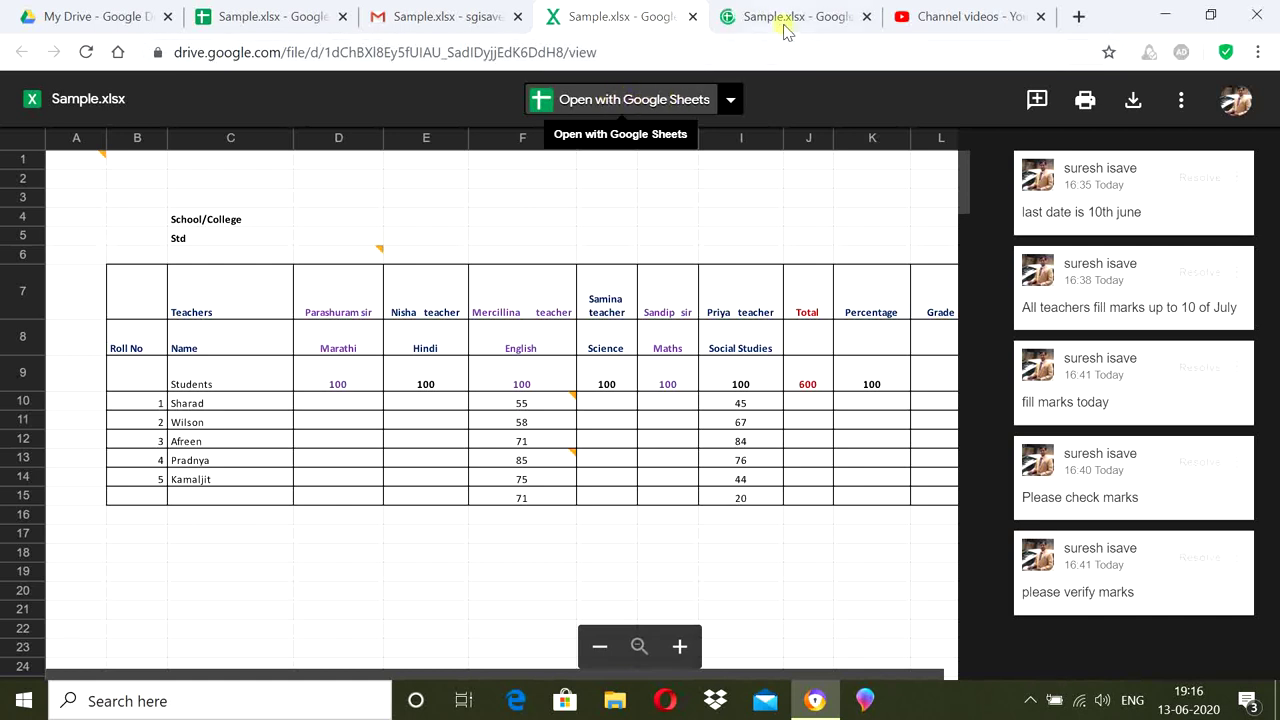
click(684, 98)
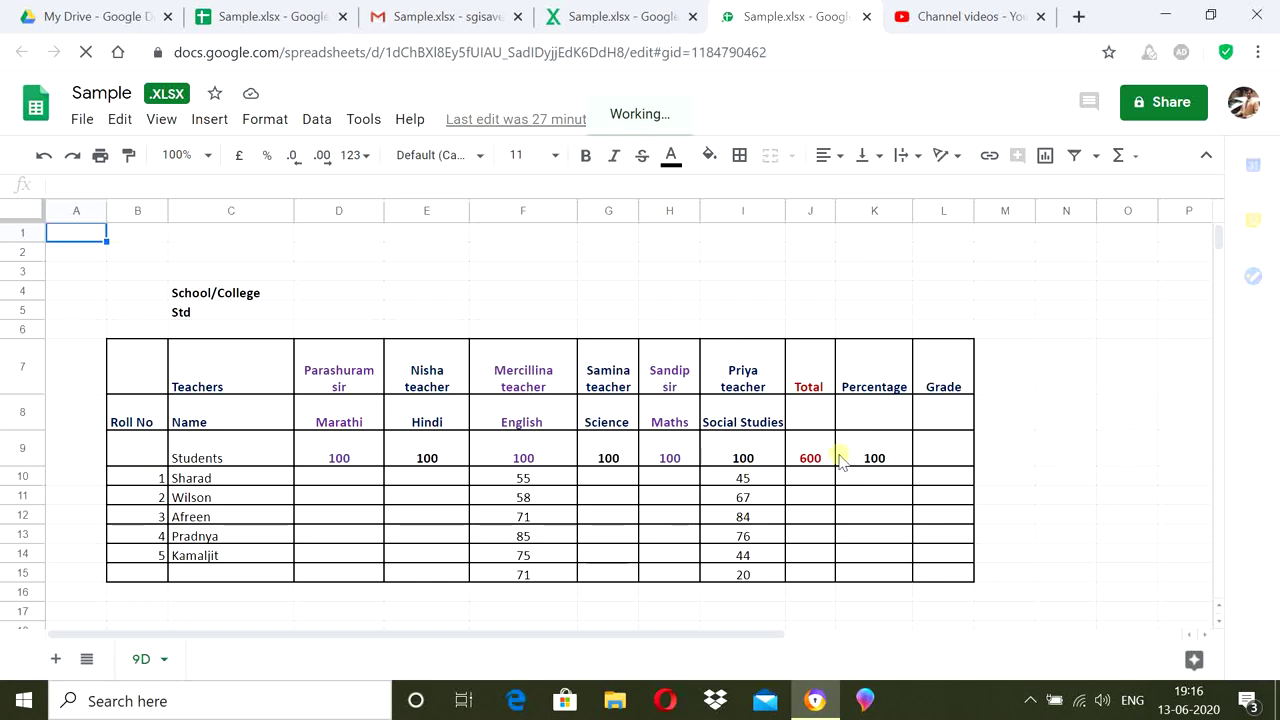
Step: Enter the Hindi marks 45, 67, 87, 35 and 30 for the five students in cells E10 to E14
click(432, 485)
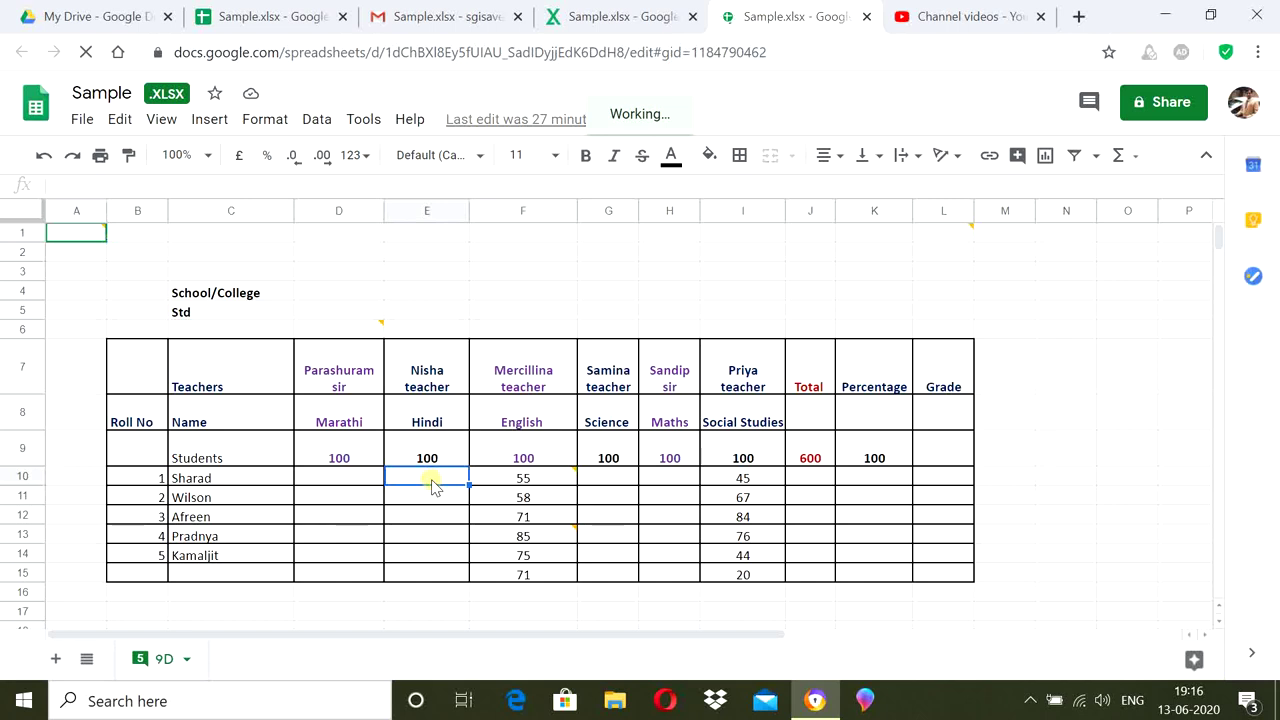
text(45)
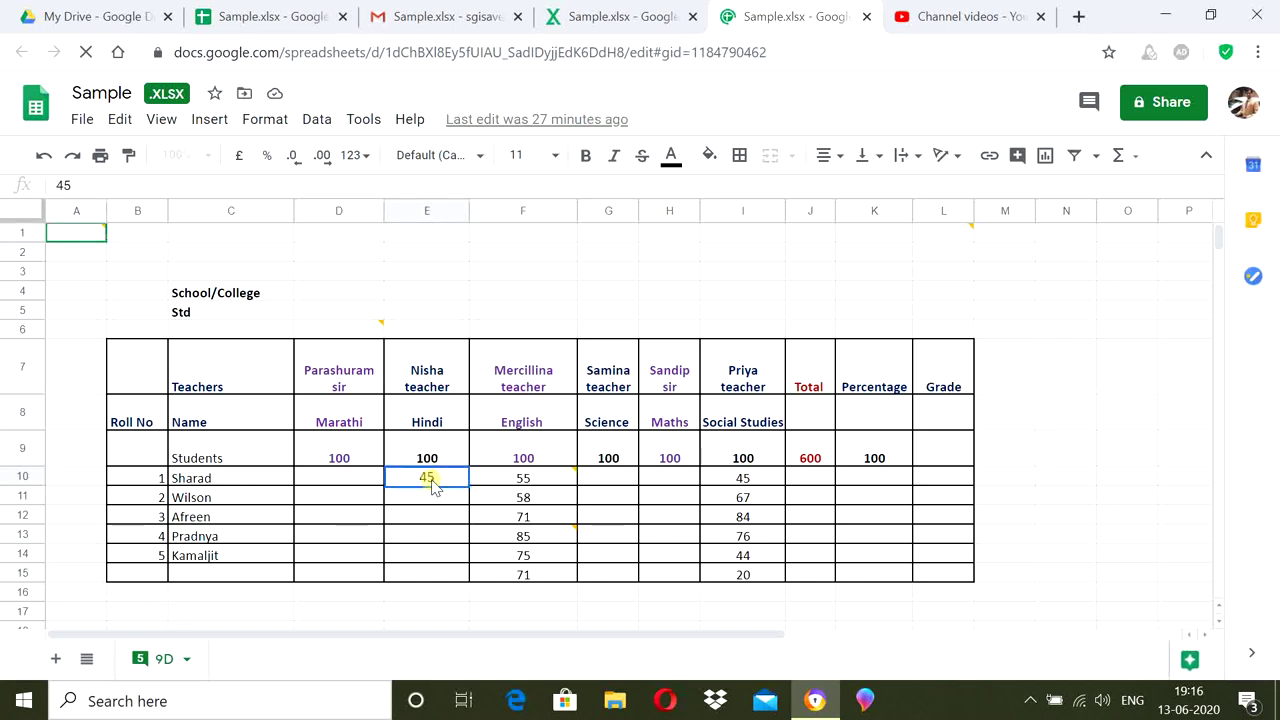
key(Return)
text(67)
key(Return)
text(87)
key(Return)
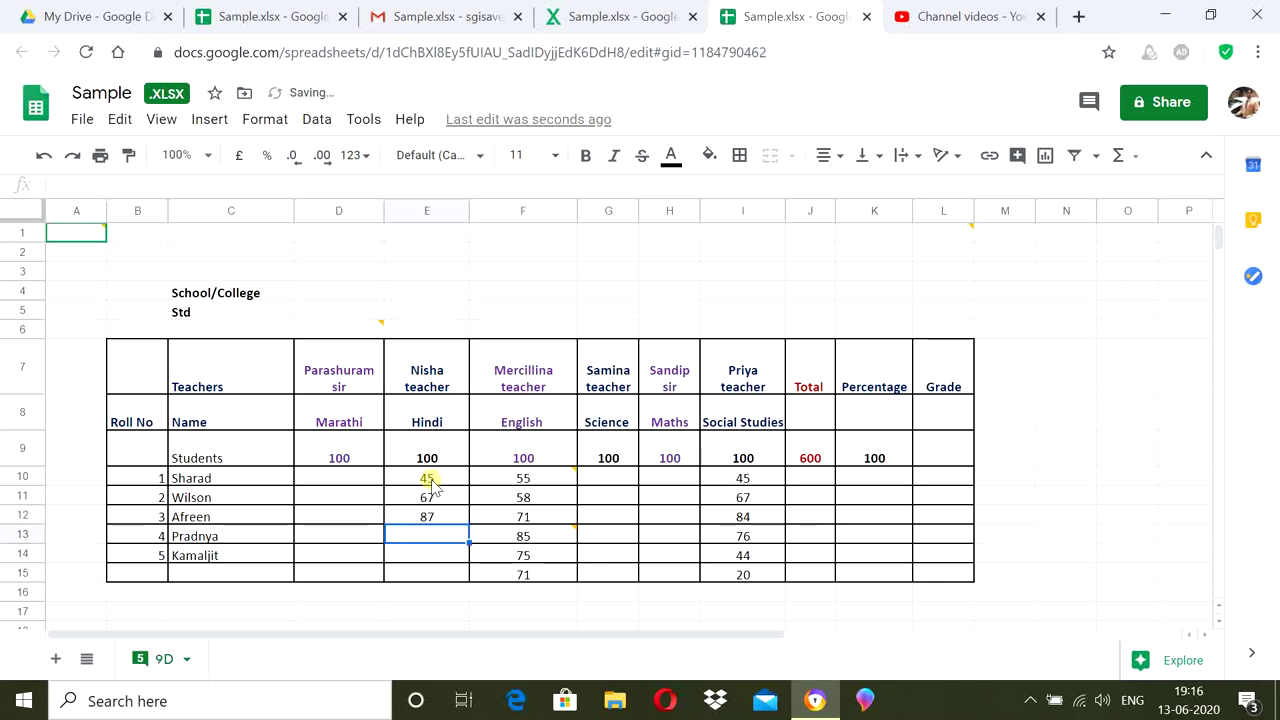
text(35)
key(Return)
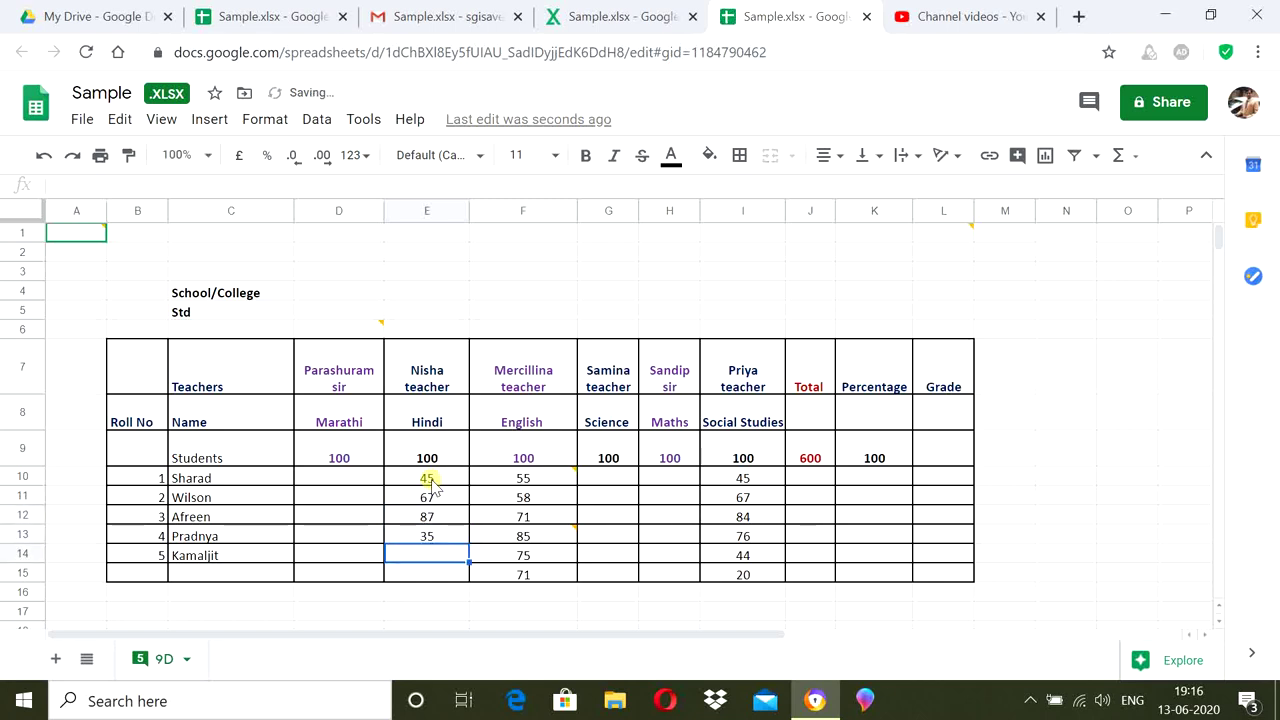
text(30)
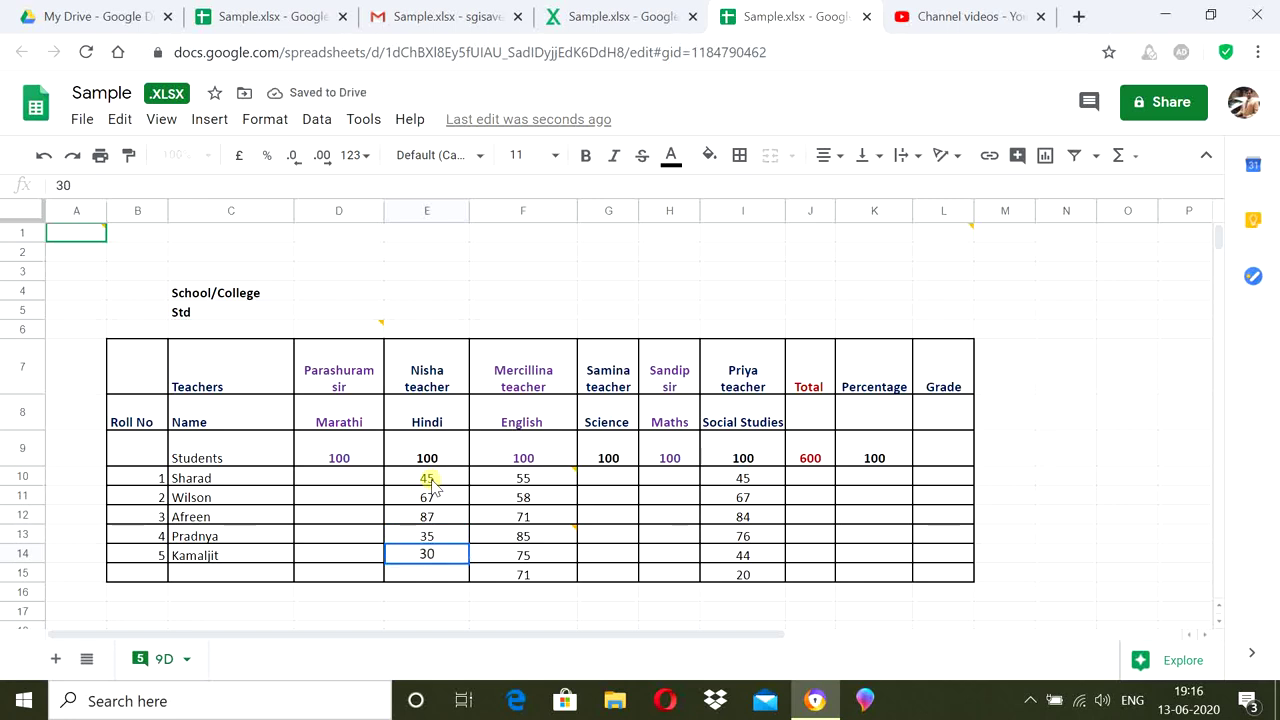
key(Return)
Step: Enter 200 in the Hindi column's last table row, cell E15, and select that cell
text(9)
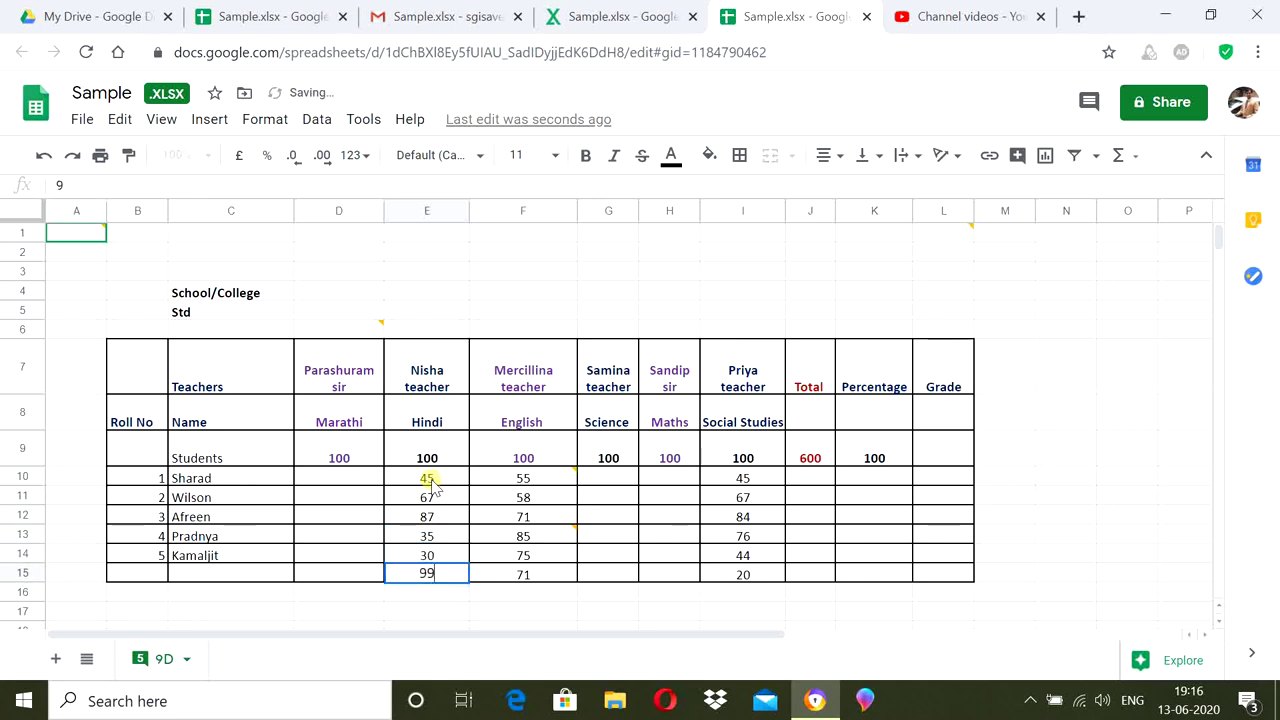
key(BackSpace)
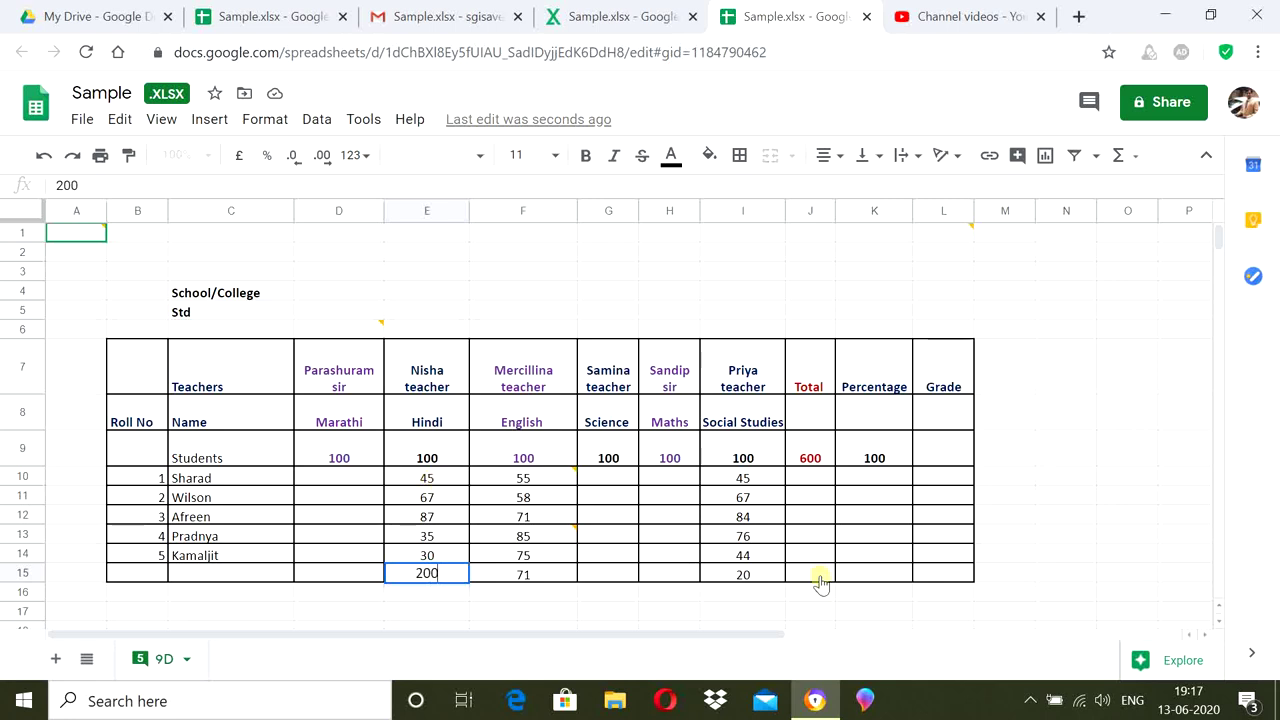
click(1000, 530)
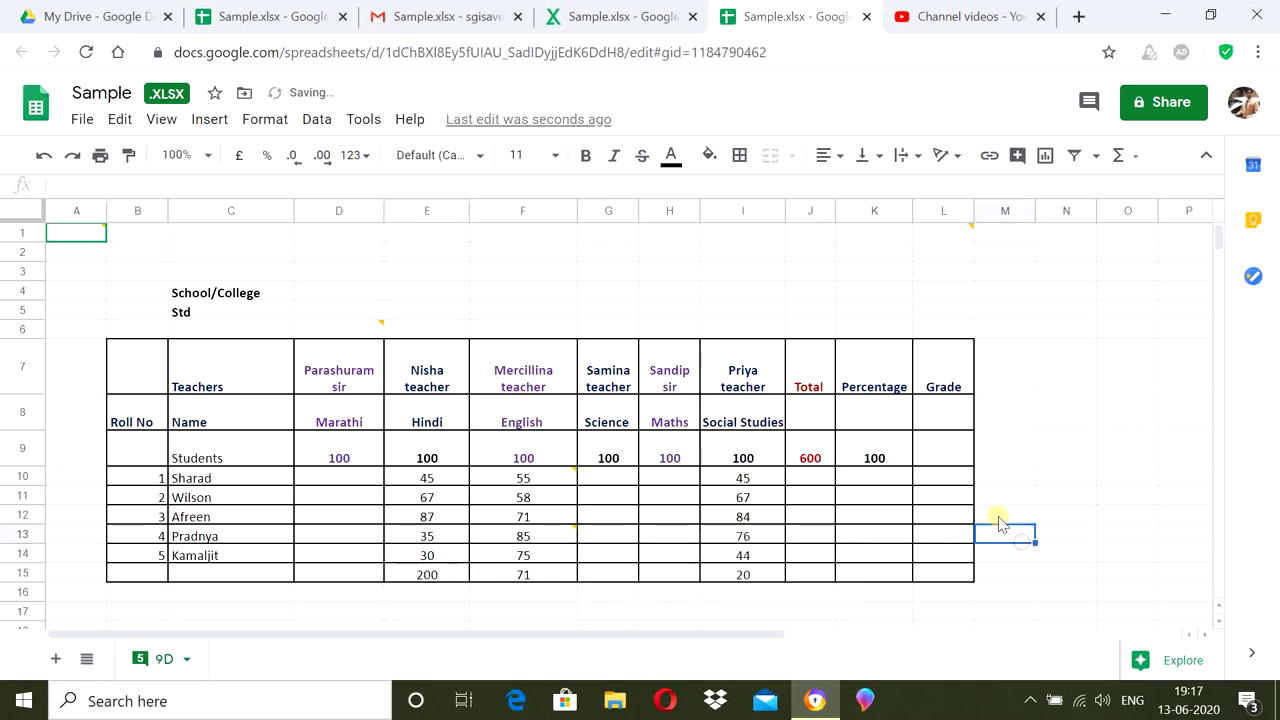
click(446, 580)
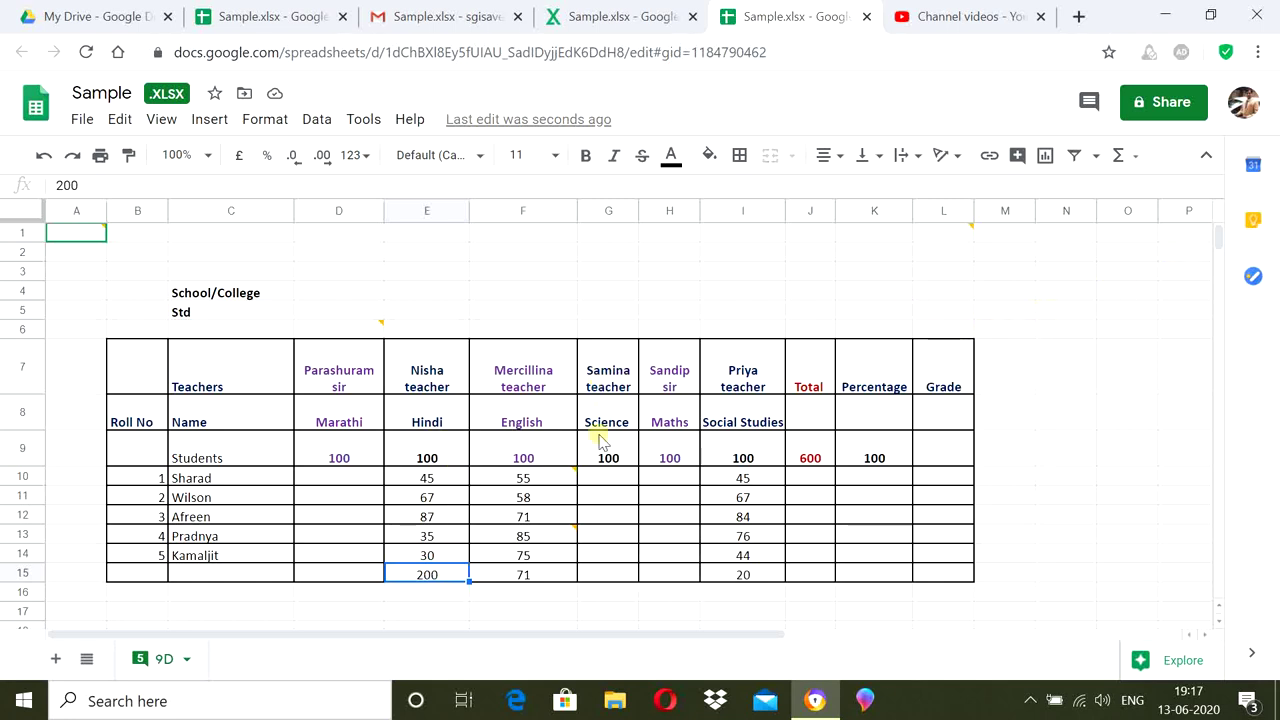
Step: Return to the owner's copy of the spreadsheet and dismiss the sharing dialog
click(288, 22)
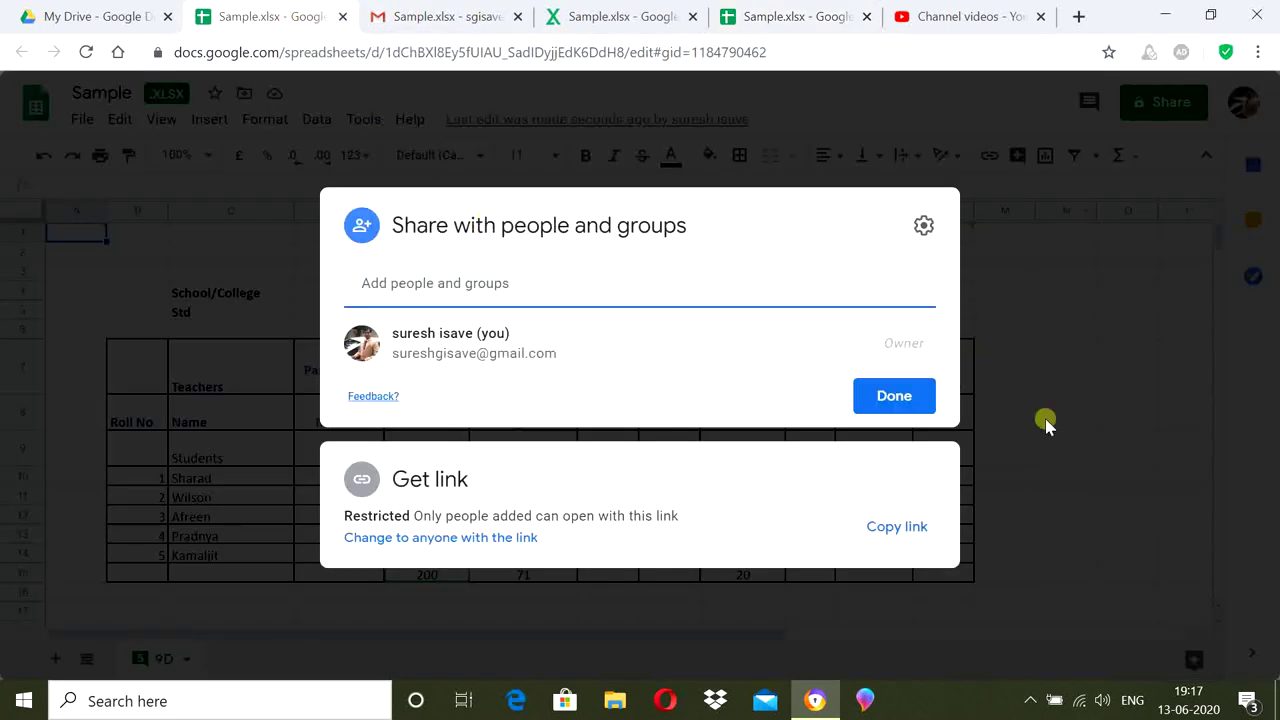
click(1051, 500)
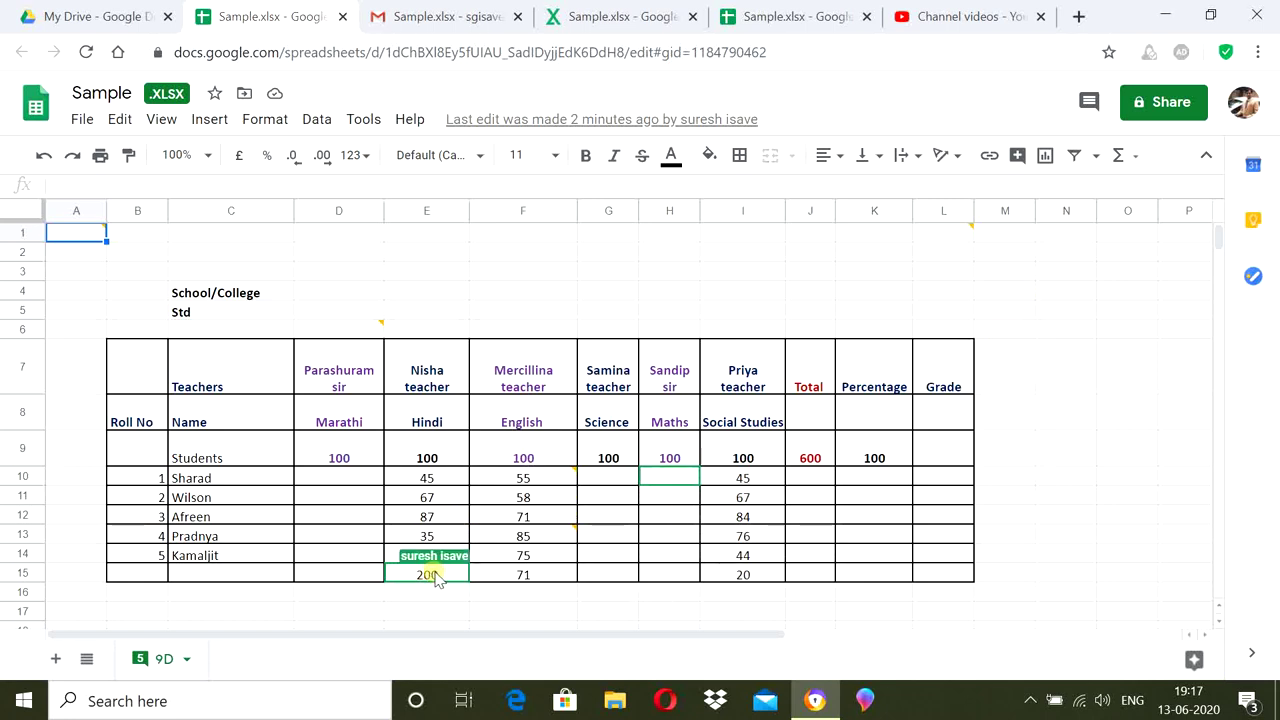
Step: Reply "please check" to the existing comment on cell A1 and close the comment thread
click(1089, 102)
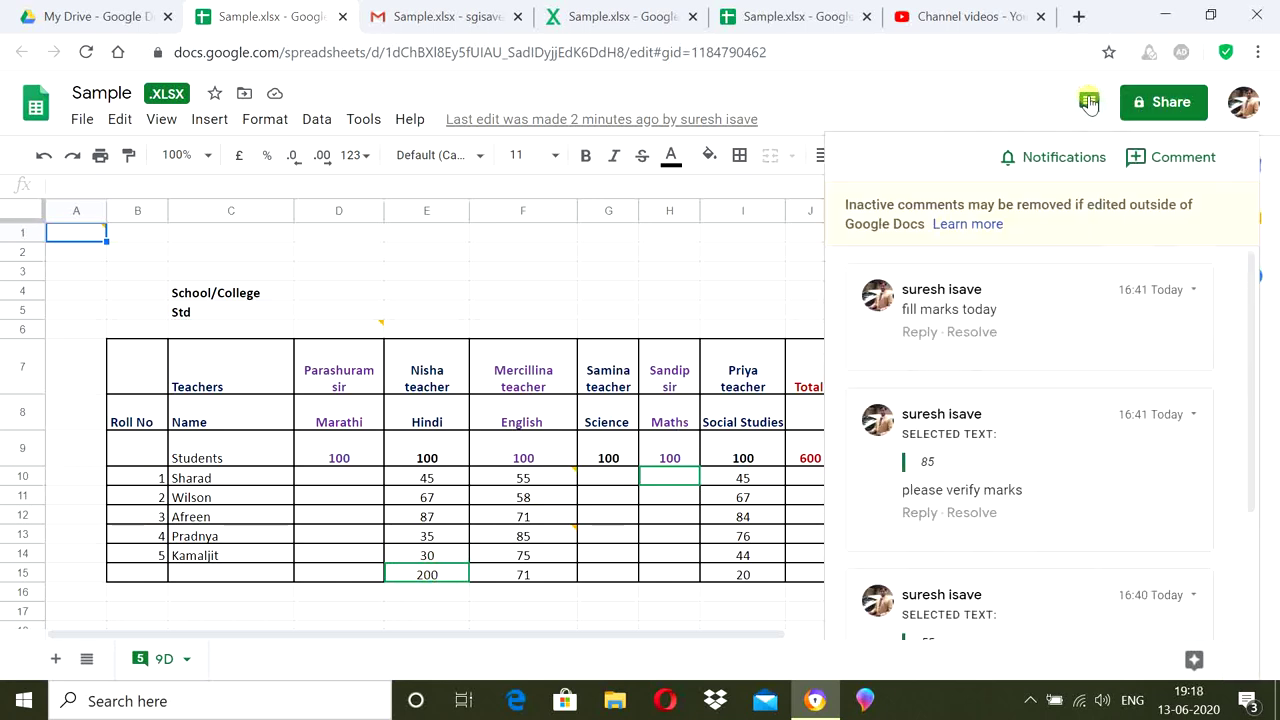
click(1155, 162)
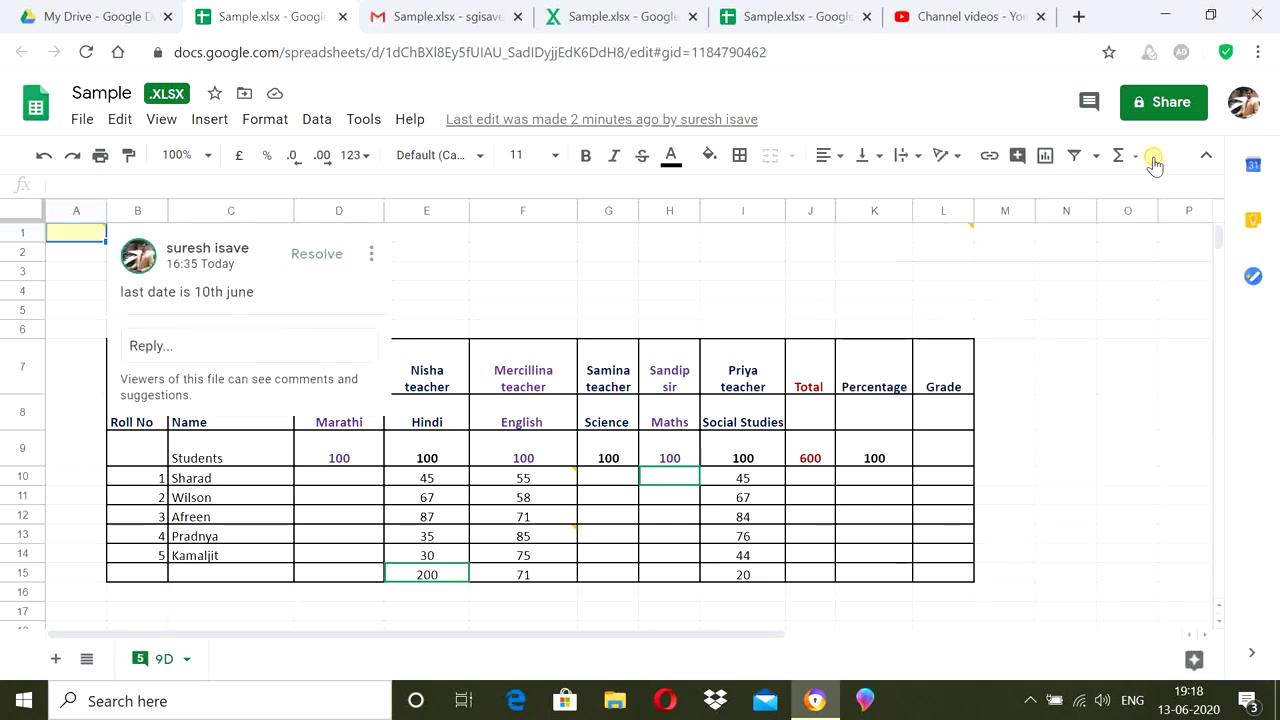
click(198, 346)
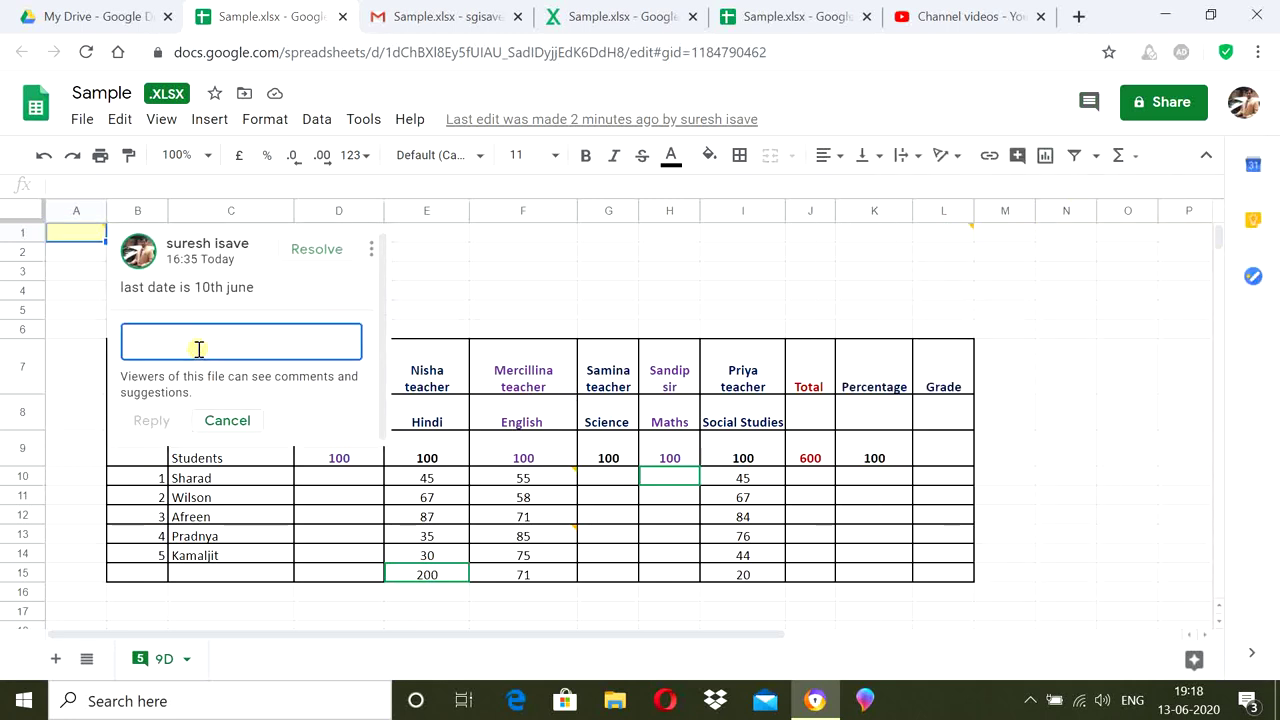
text(pl)
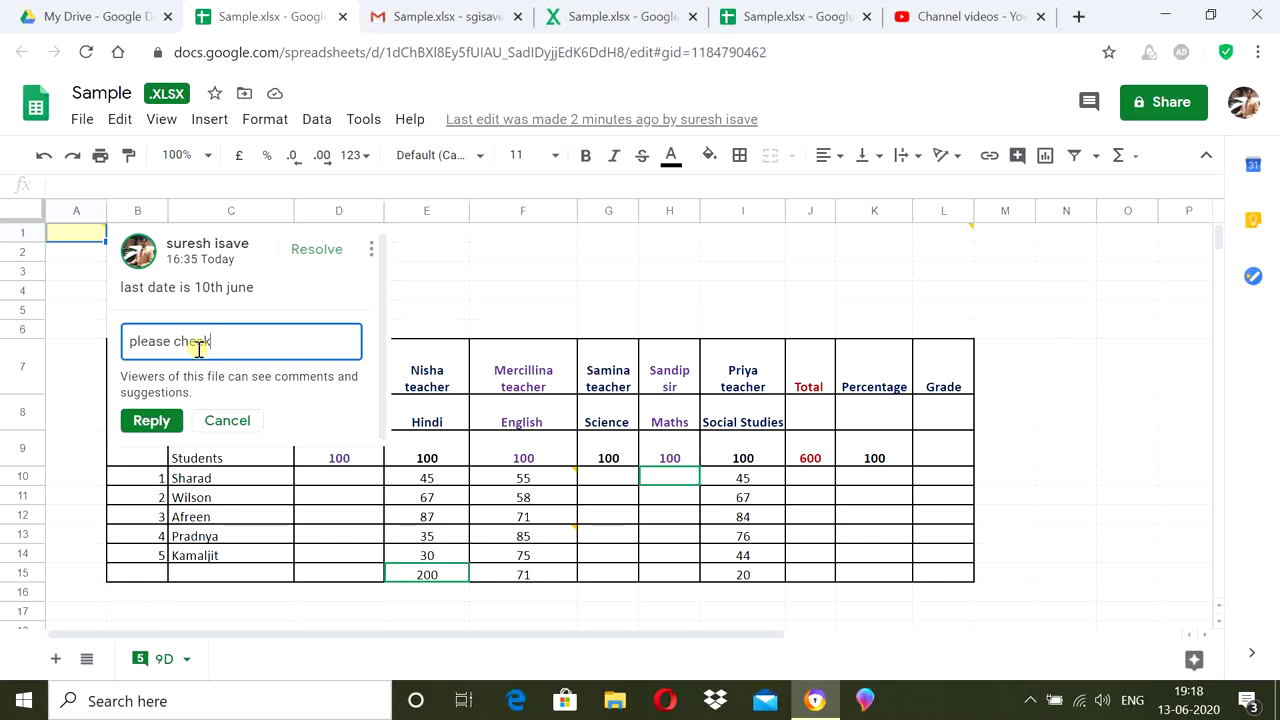
text(ease check)
click(168, 421)
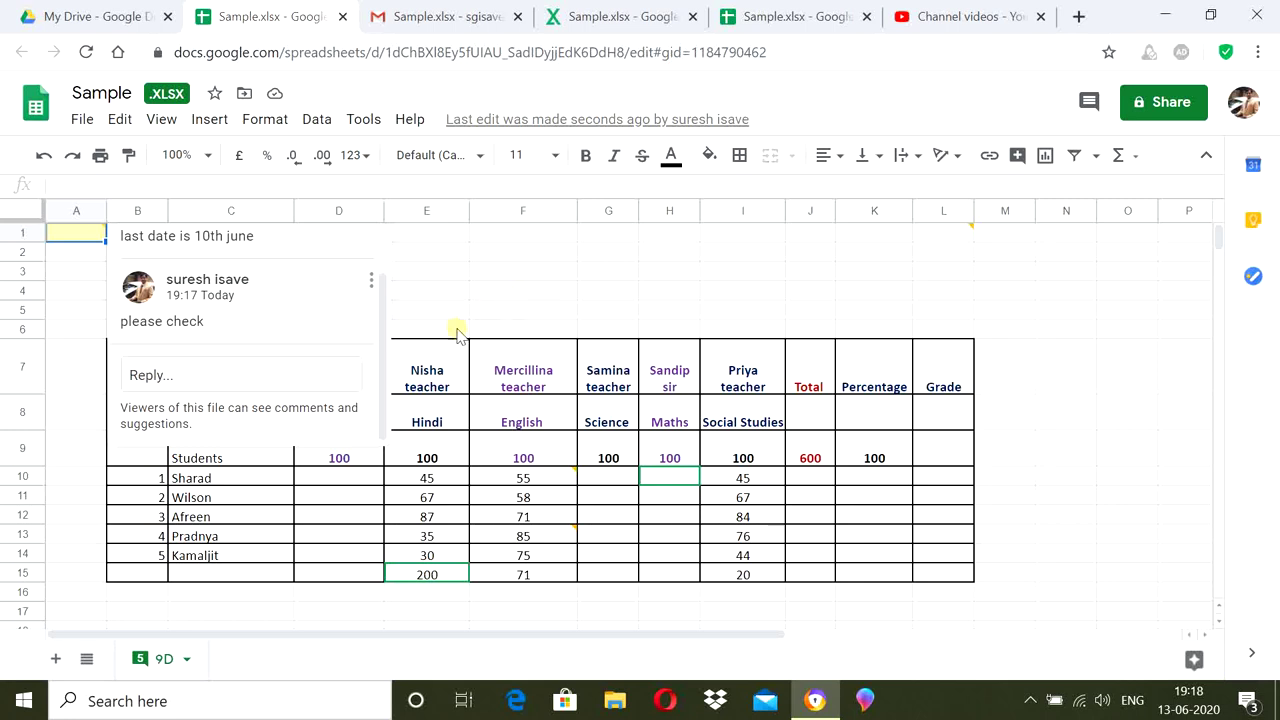
click(378, 365)
click(460, 314)
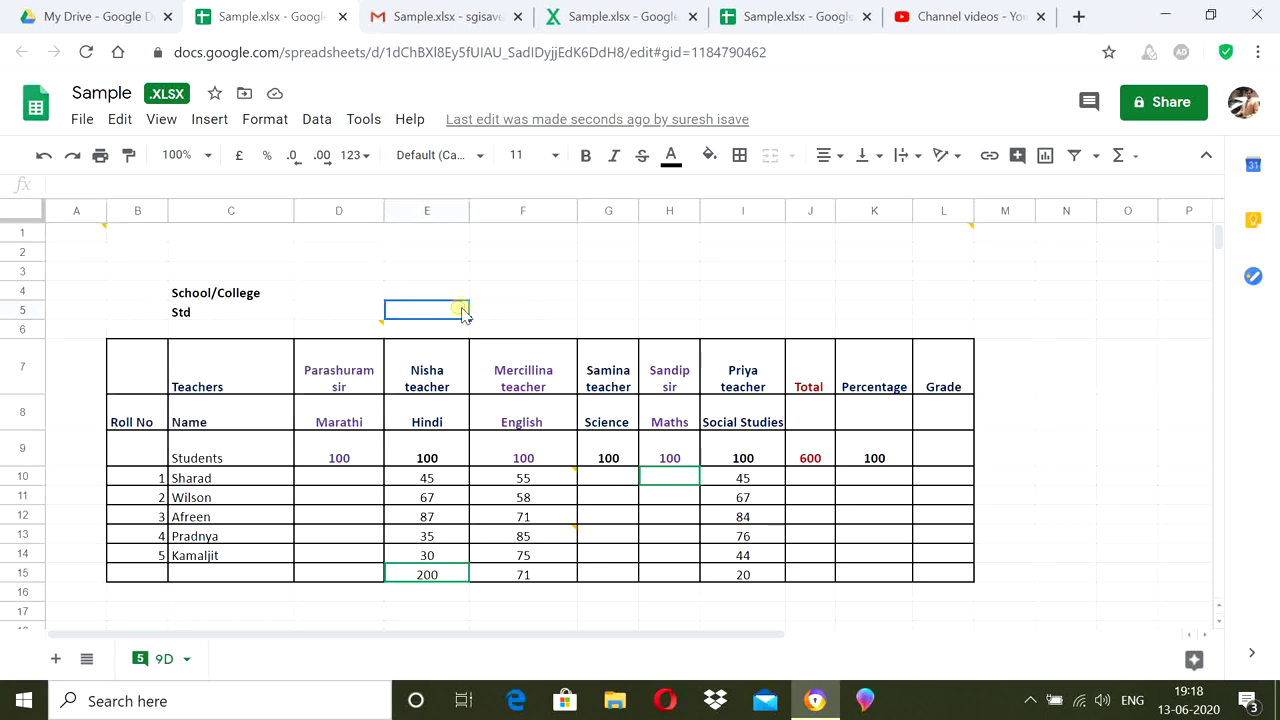
Step: Compare the Hindi entry in cell E15 across the owner's and recipient's copies and view the comment on cell D6
click(449, 583)
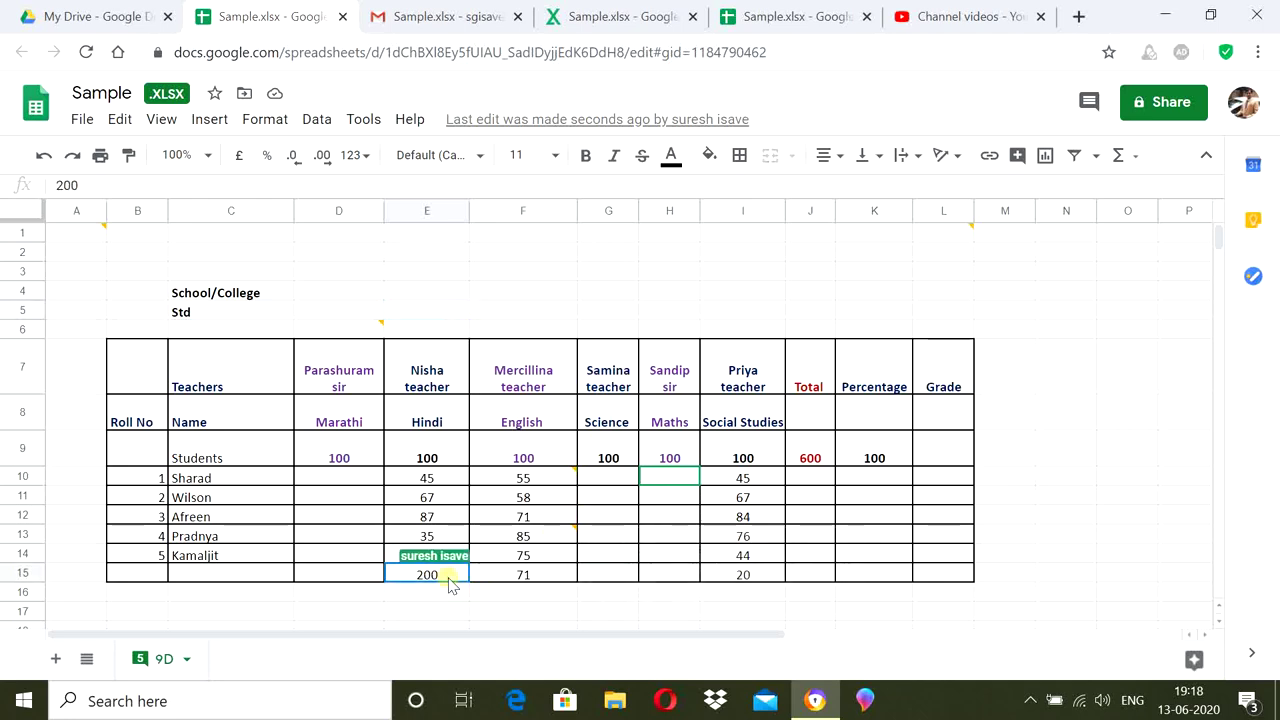
click(1109, 536)
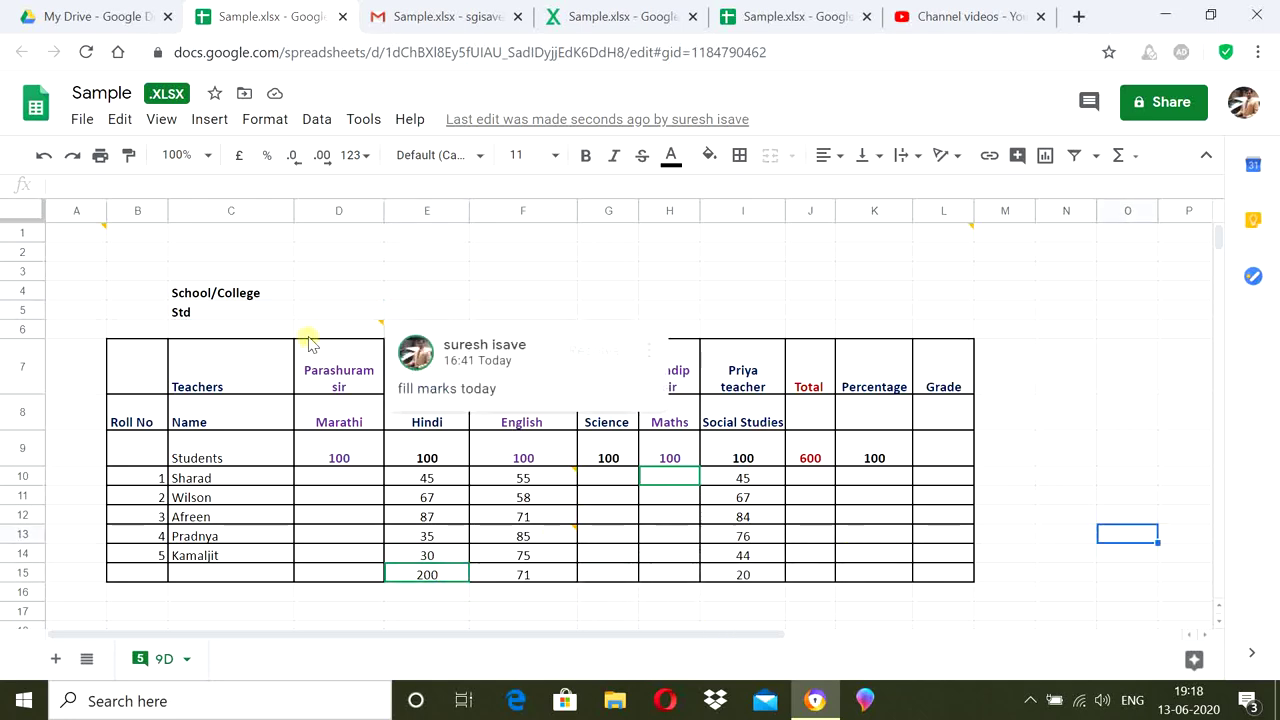
click(812, 14)
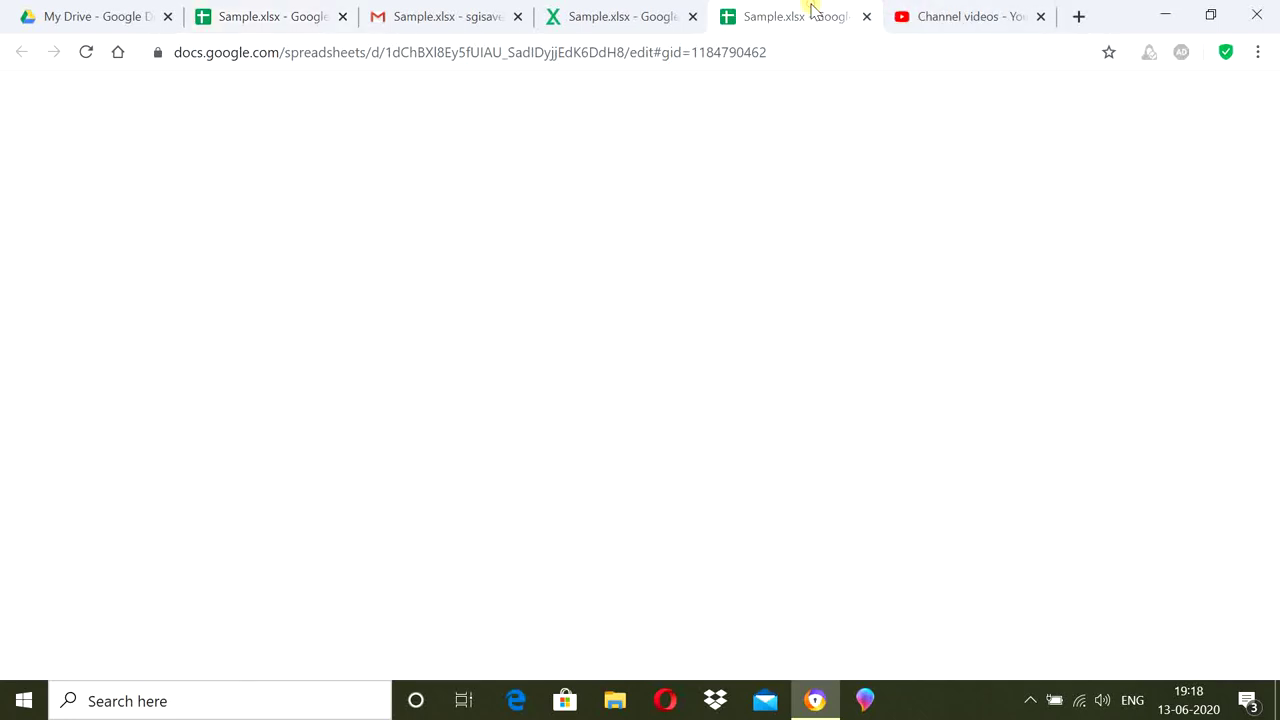
click(640, 20)
click(780, 20)
click(310, 20)
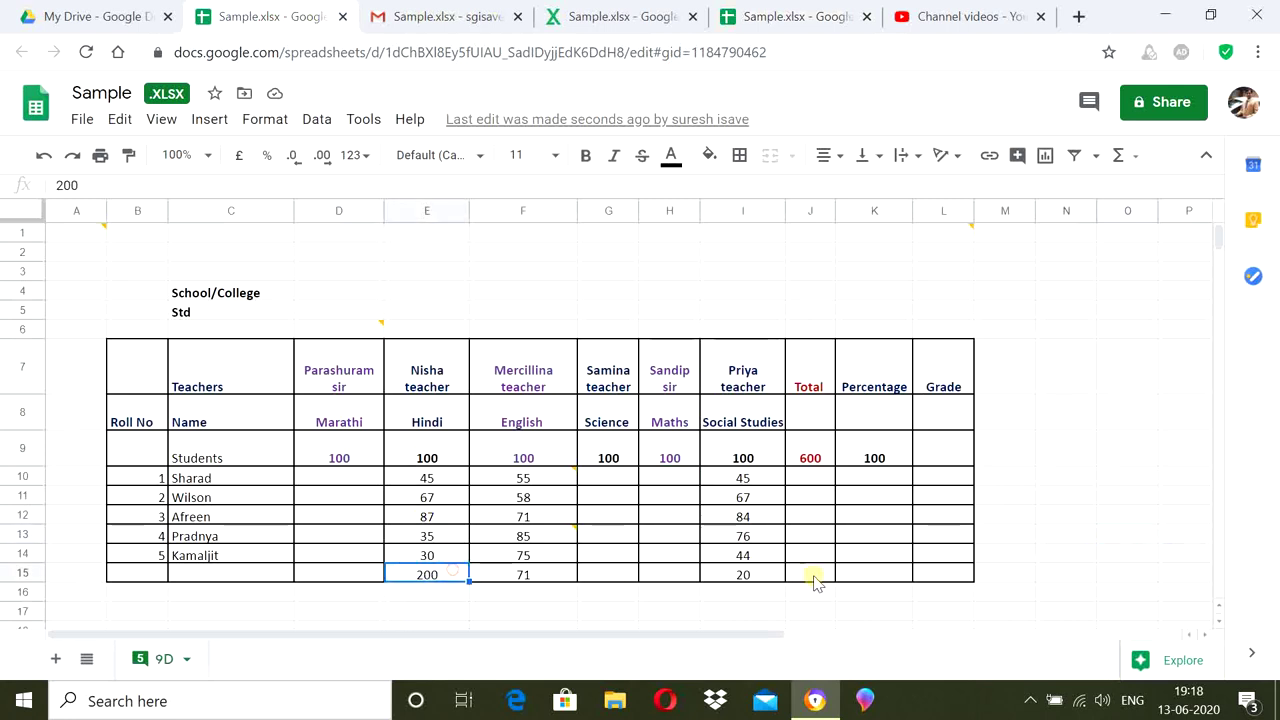
click(1101, 516)
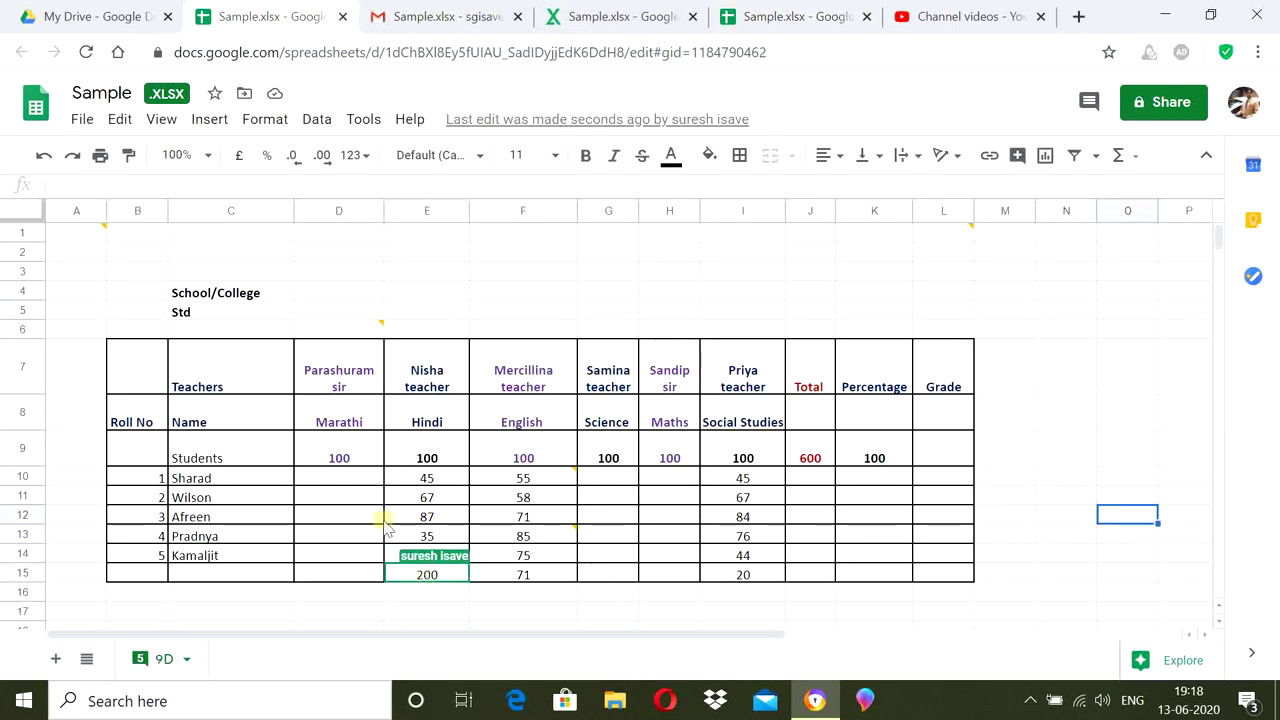
click(340, 330)
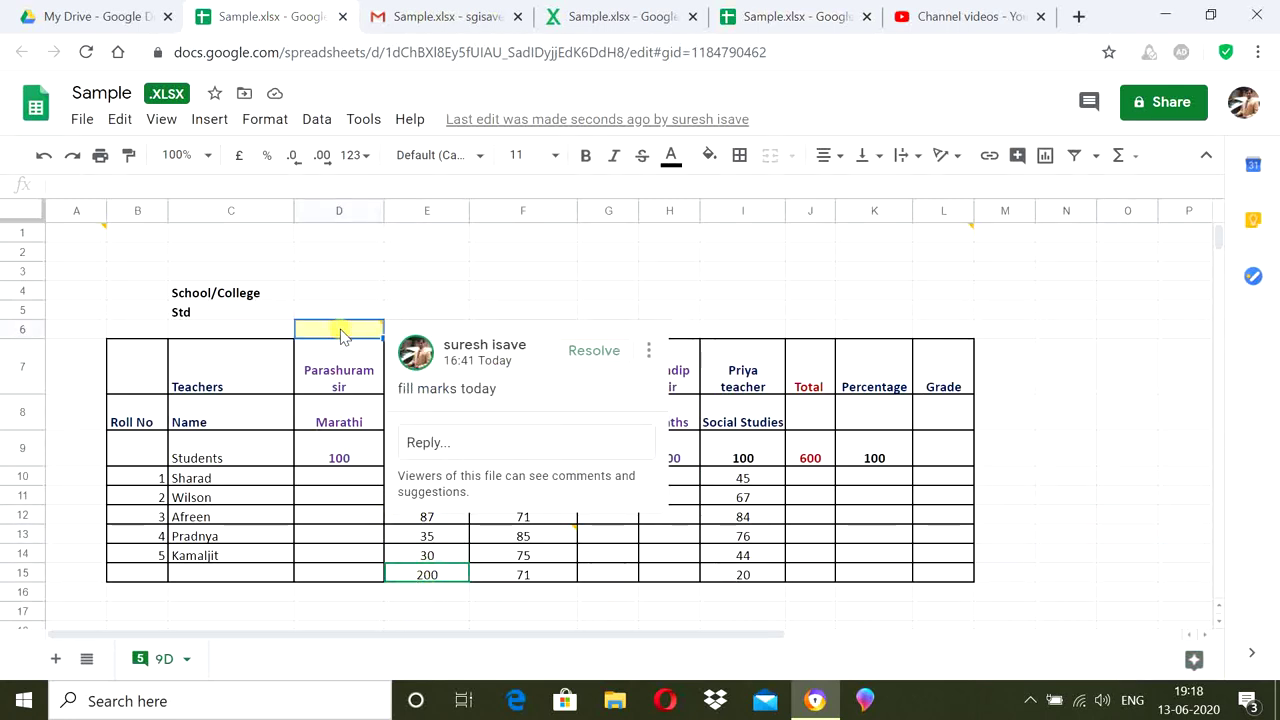
click(676, 274)
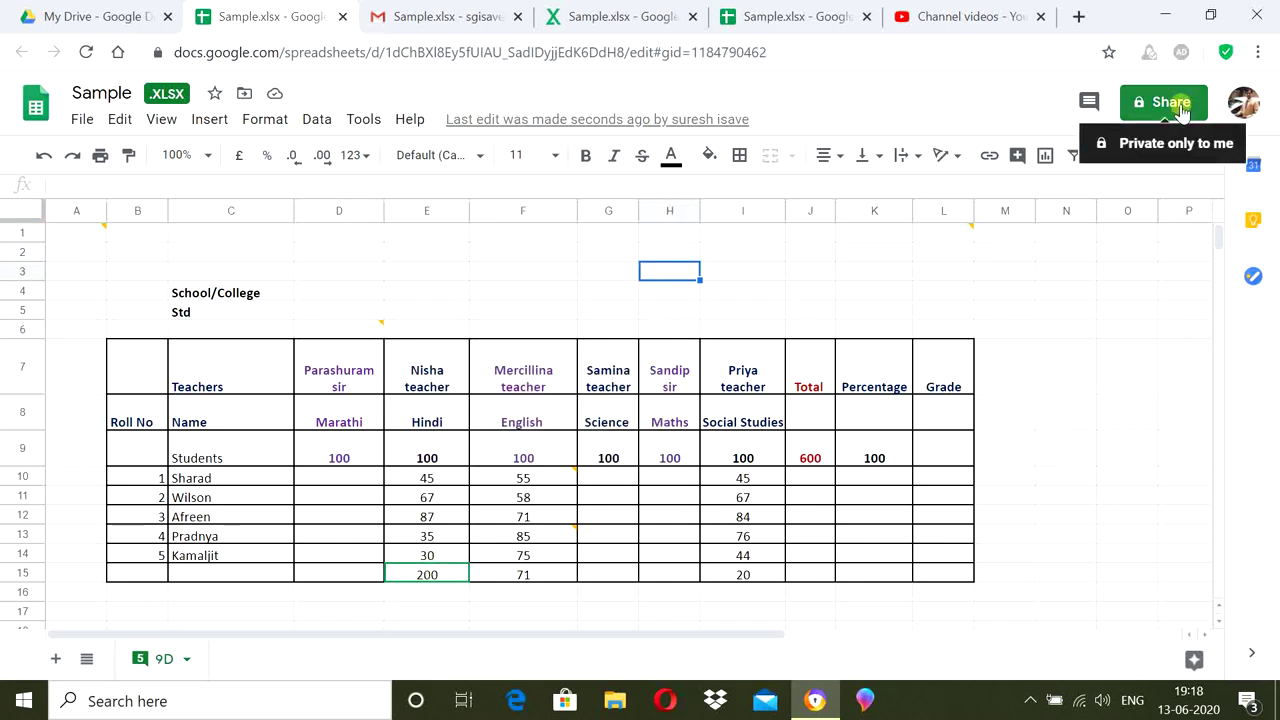
click(1098, 108)
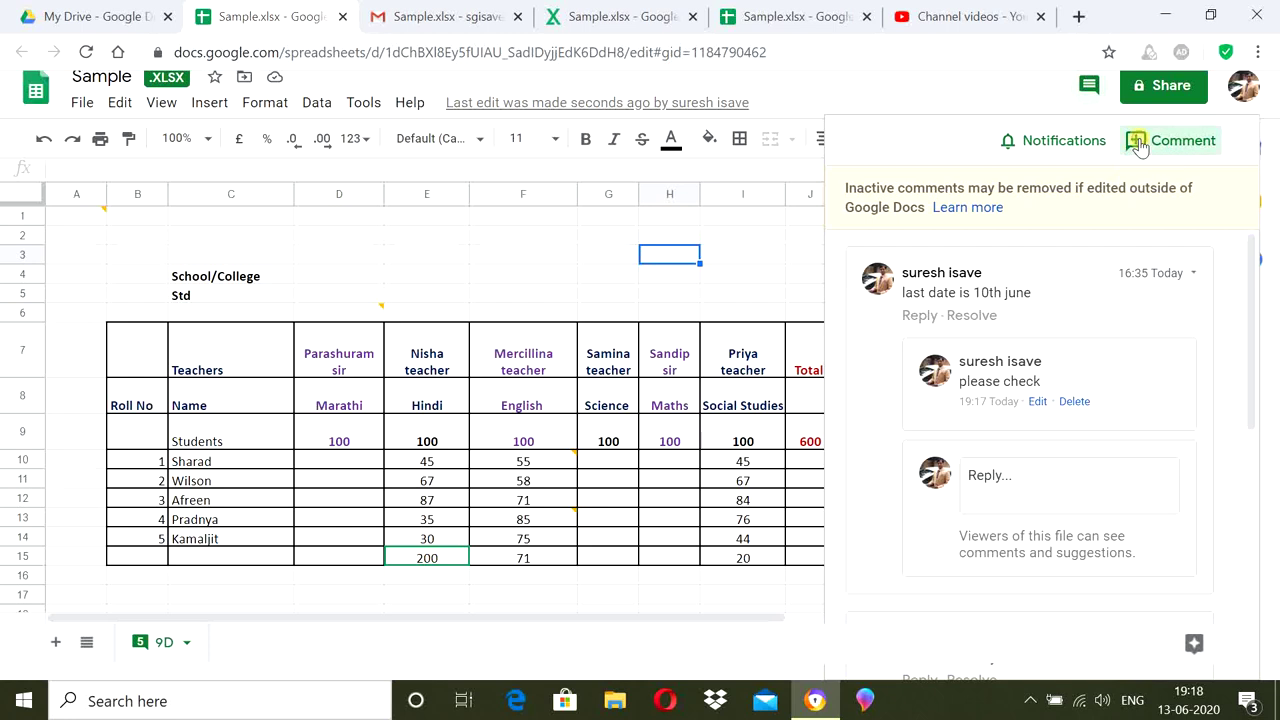
click(1138, 142)
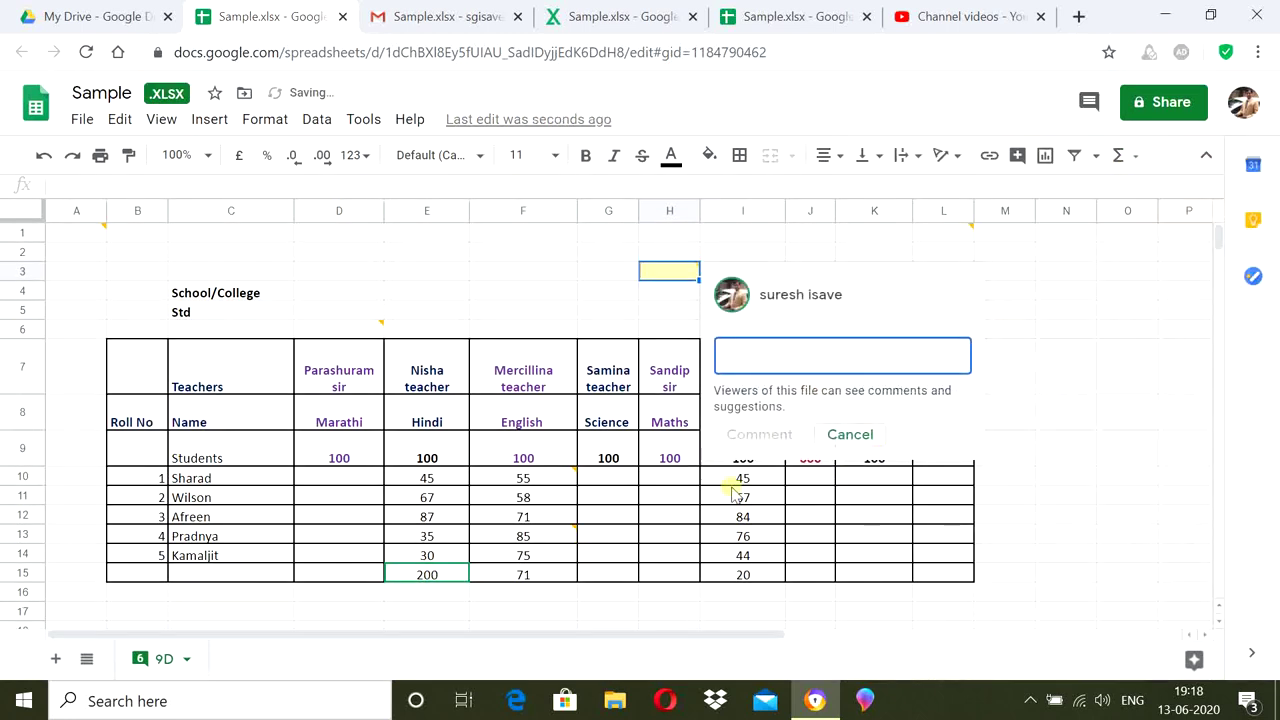
click(855, 436)
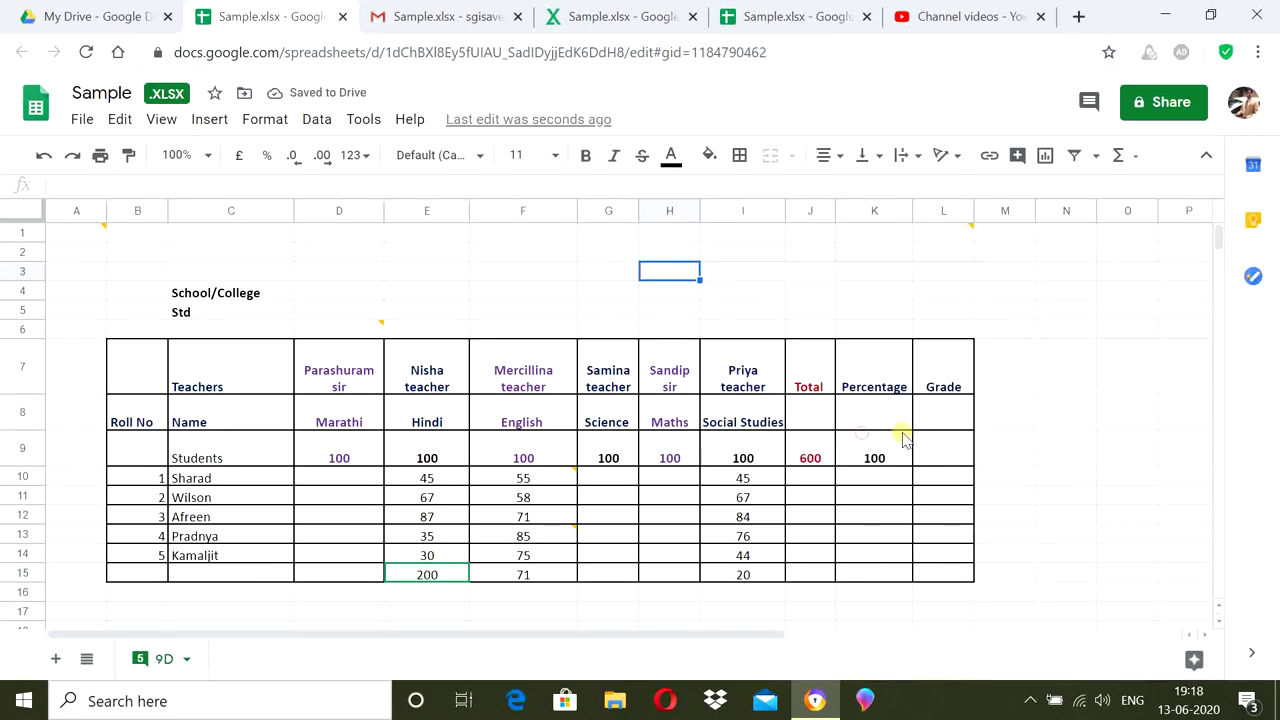
Step: Add the comment "please check" to Hindi cell E15 and look for it in the recipient's and owner's copies
click(430, 574)
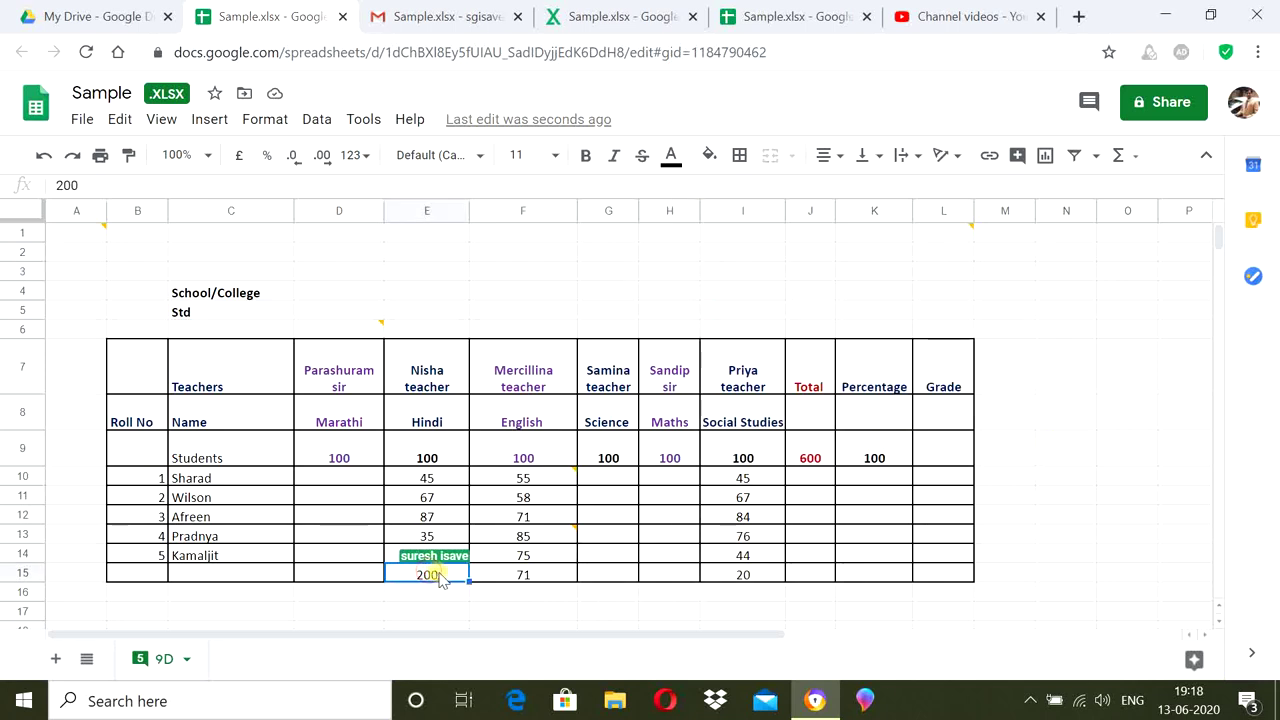
click(1088, 102)
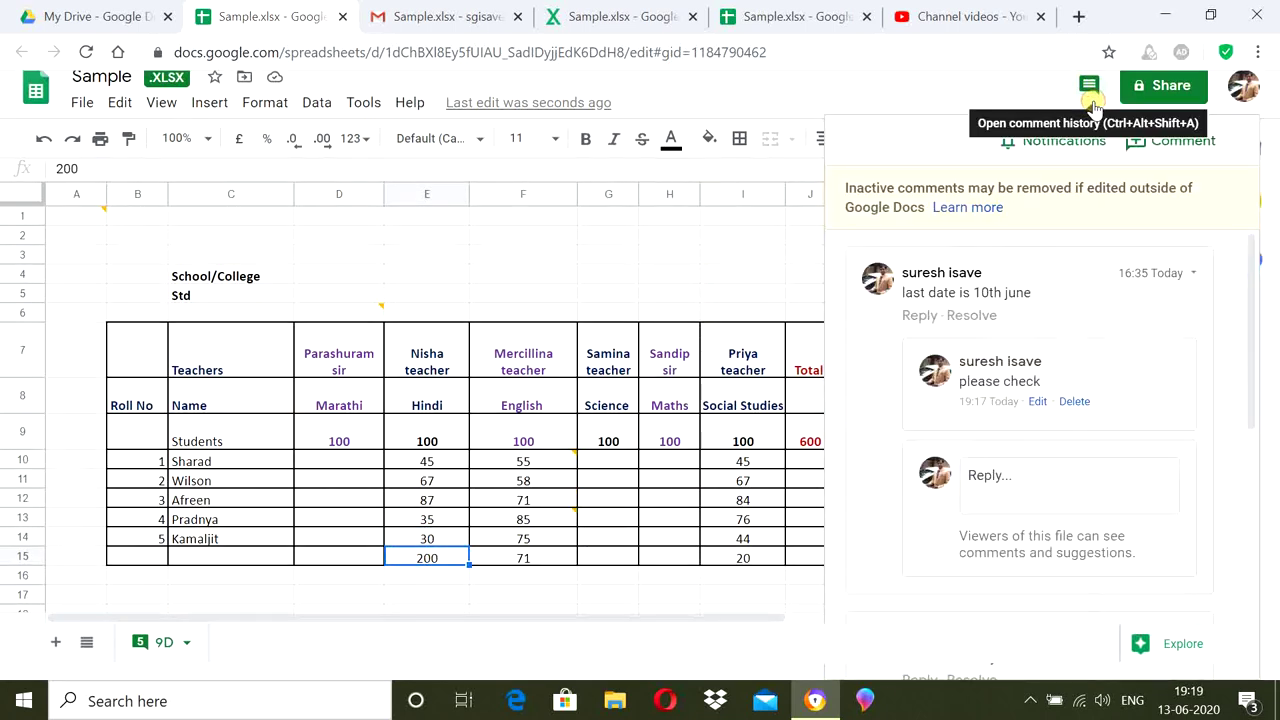
click(1140, 142)
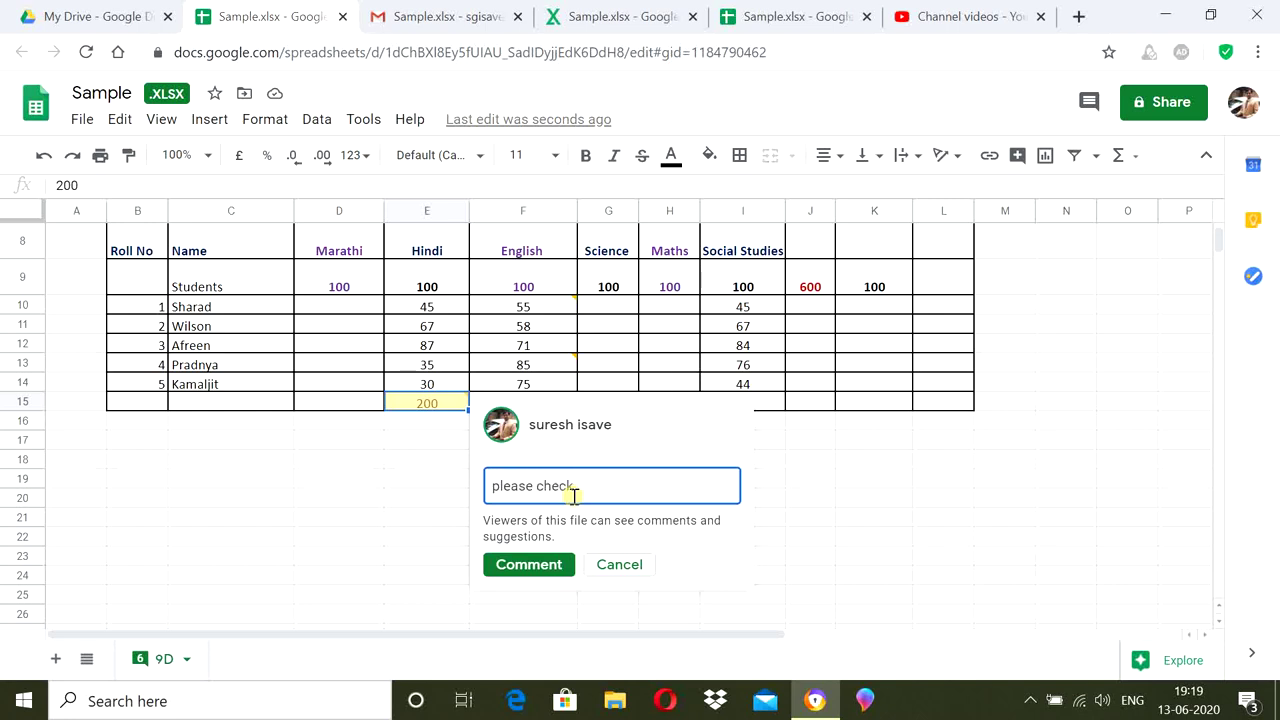
click(548, 563)
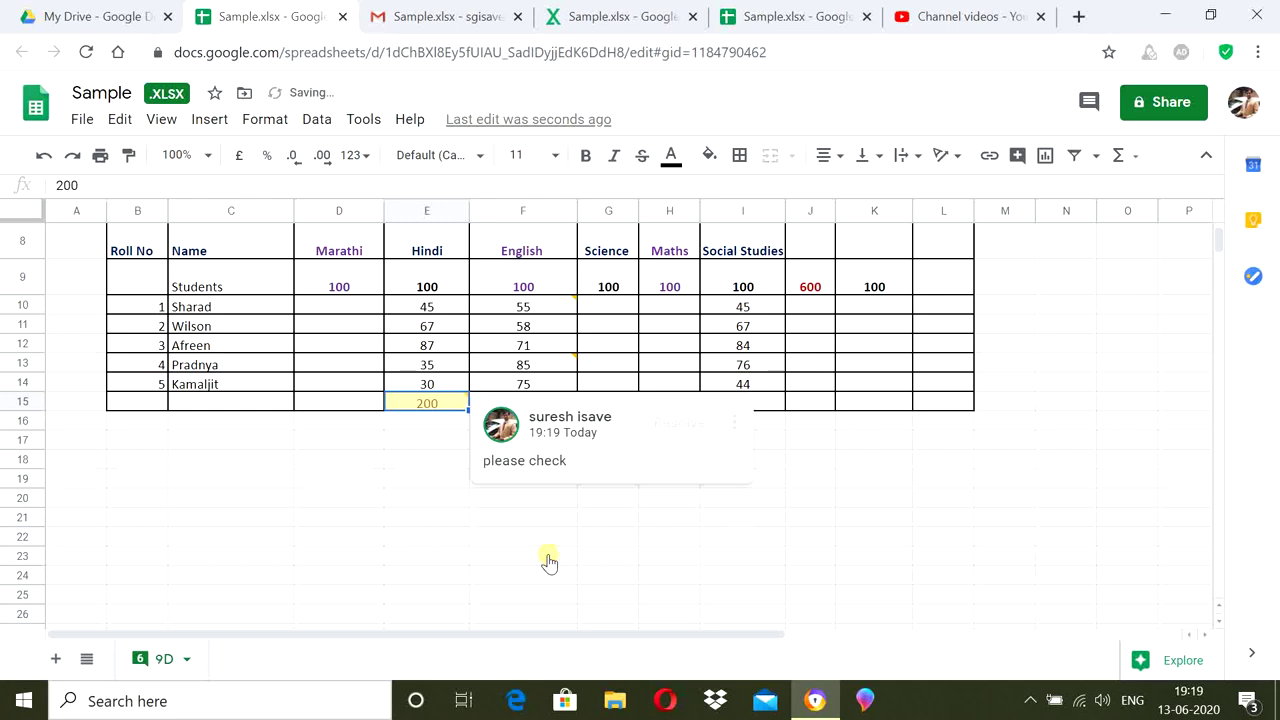
click(845, 500)
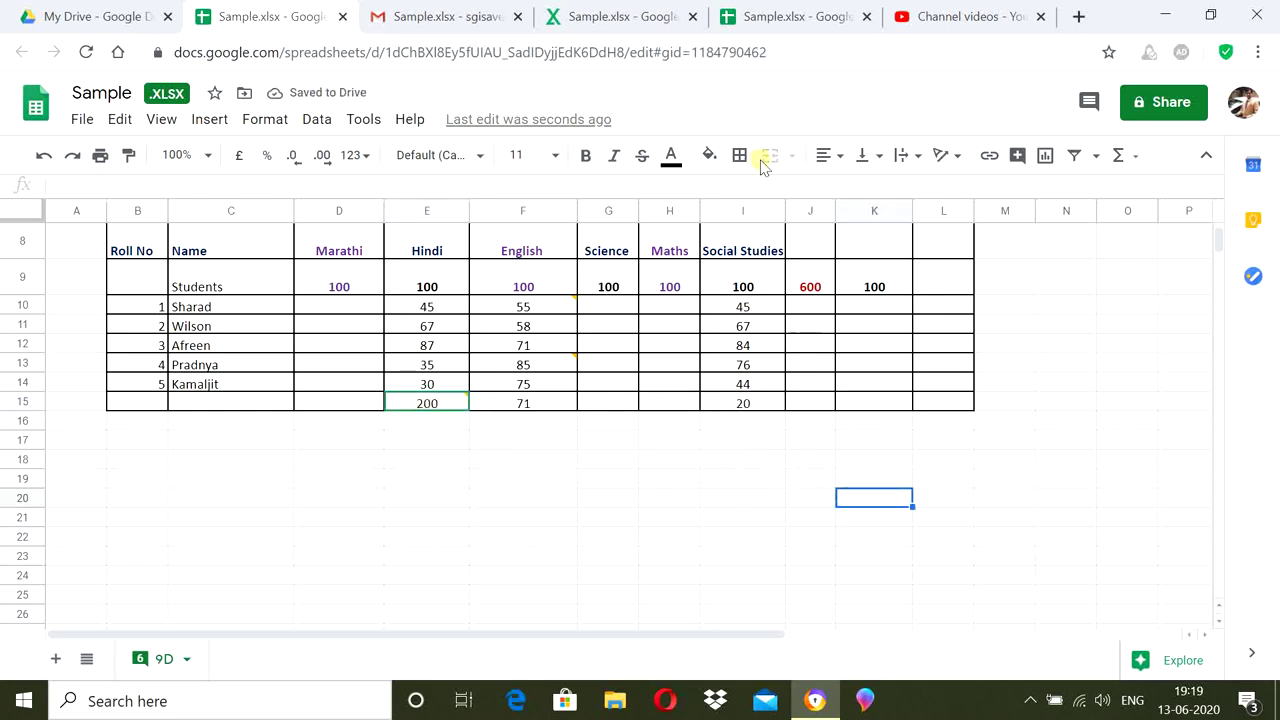
click(806, 20)
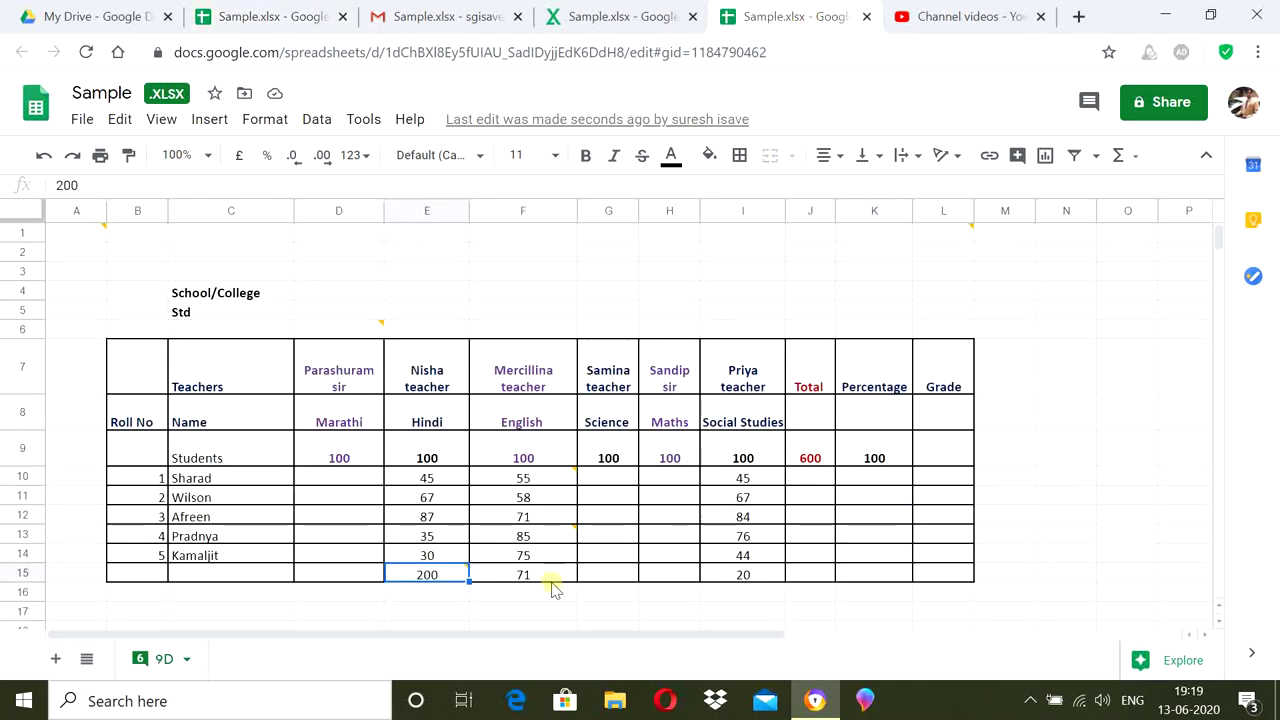
click(229, 17)
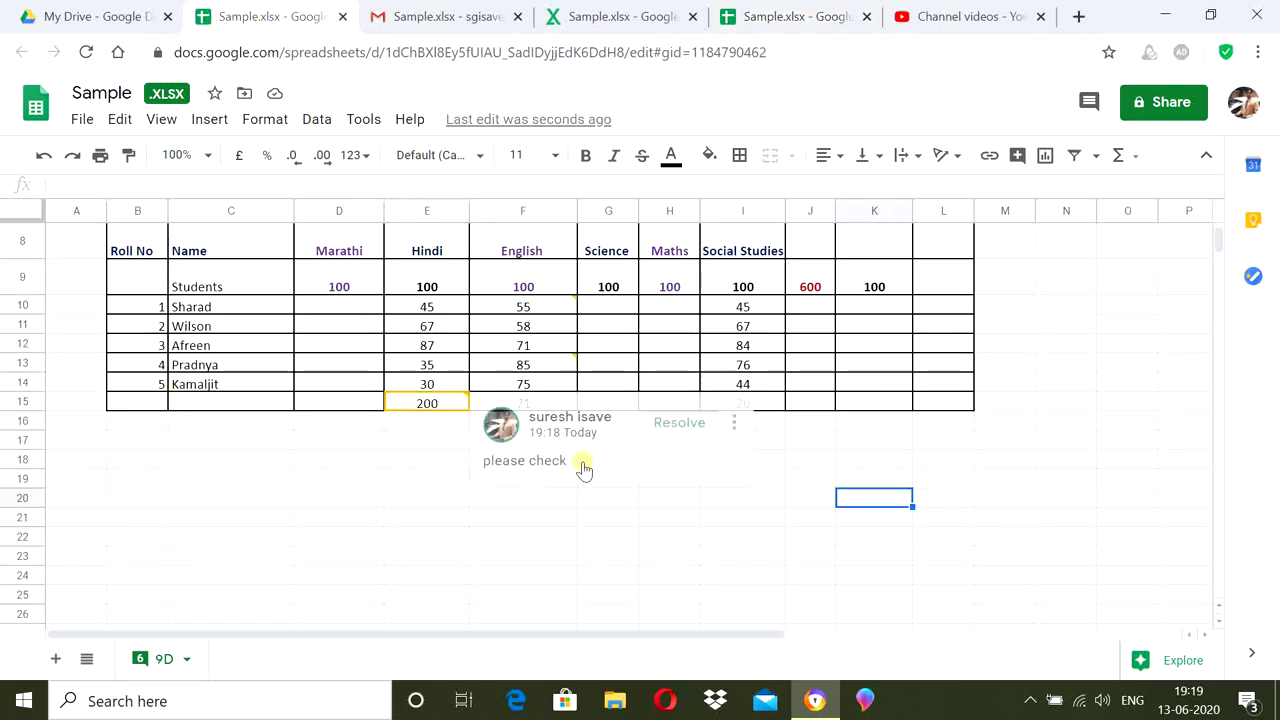
Step: Add the comment "please fill the marks.its urgent." to the Social Studies teacher's name cell, I7
scroll(900, 428, up, 1)
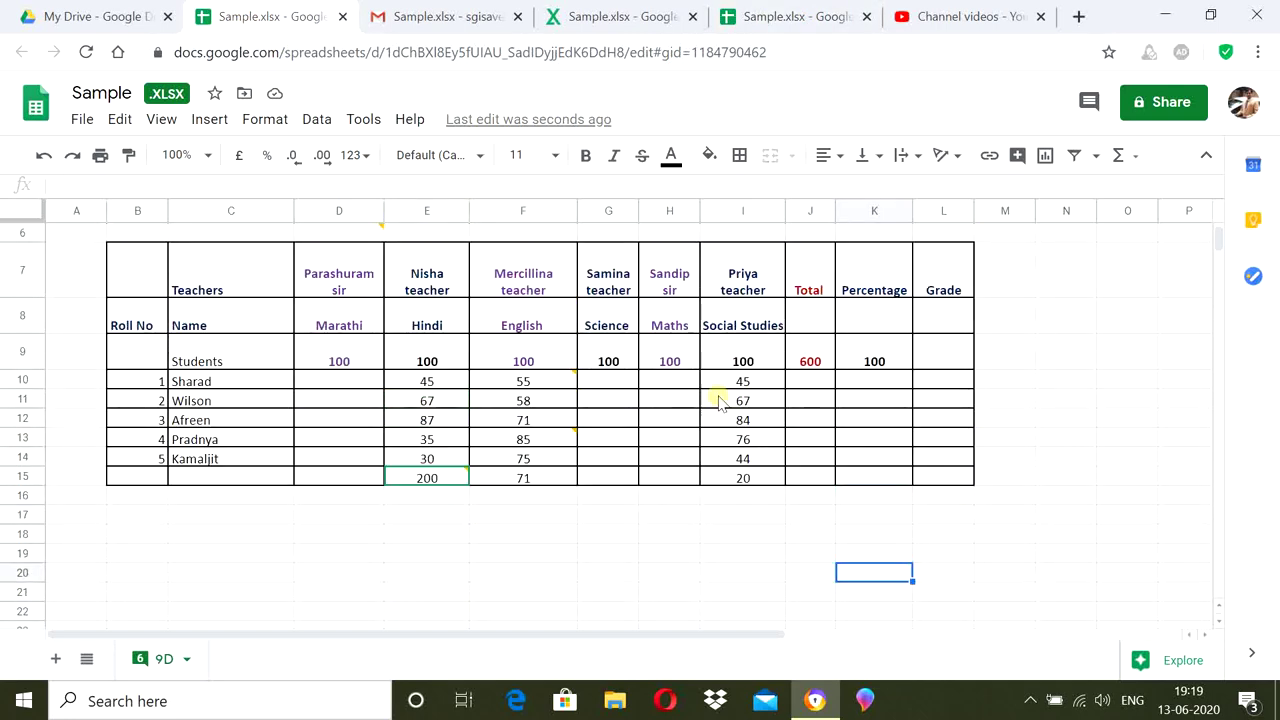
scroll(590, 345, up, 1)
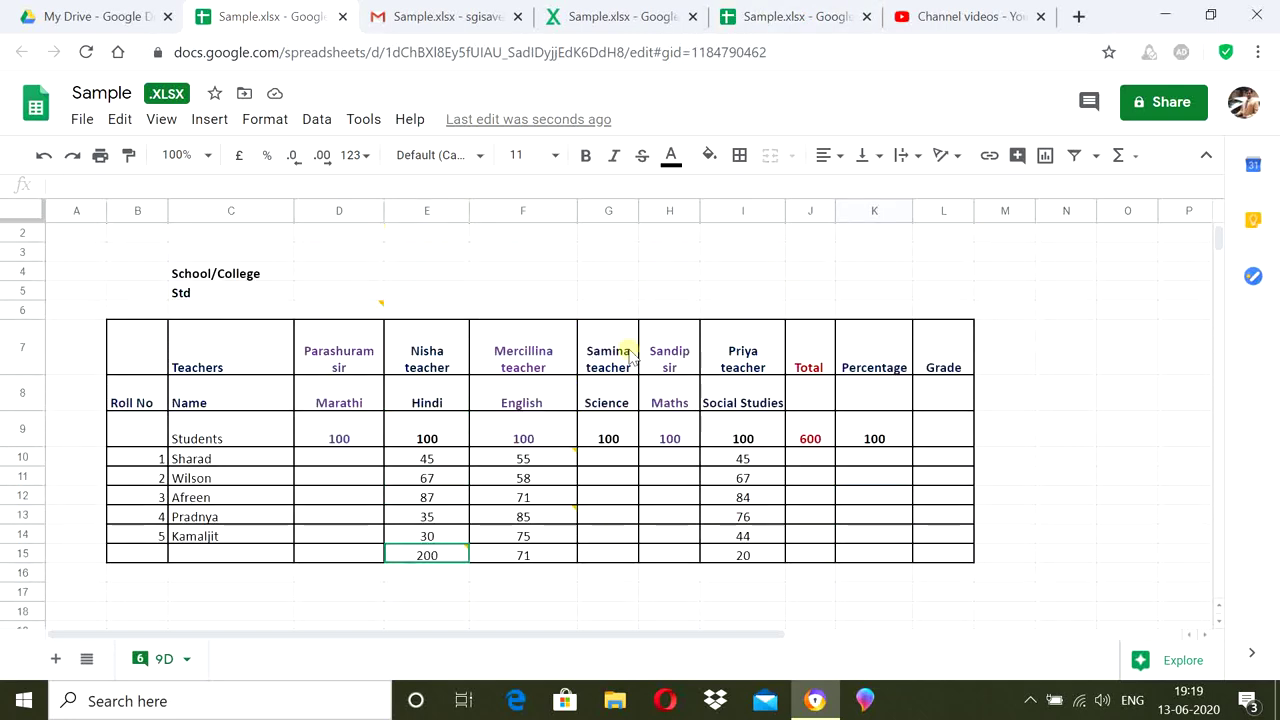
click(740, 355)
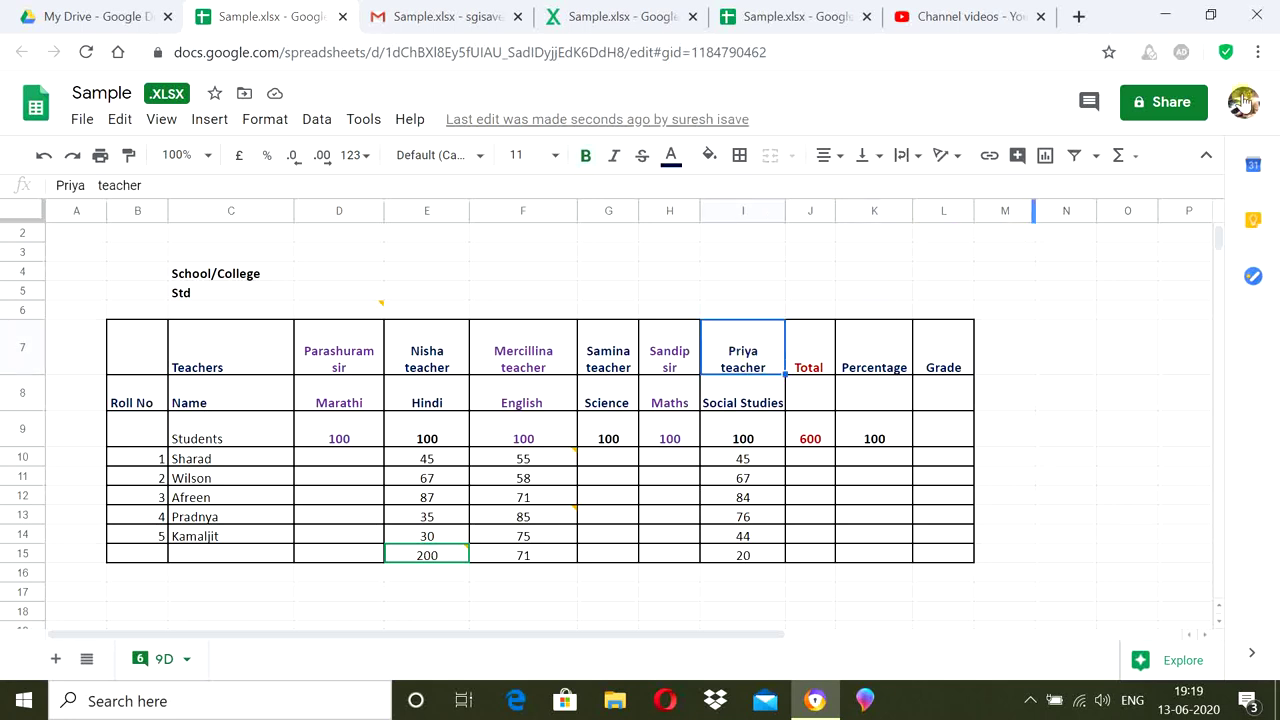
click(1088, 101)
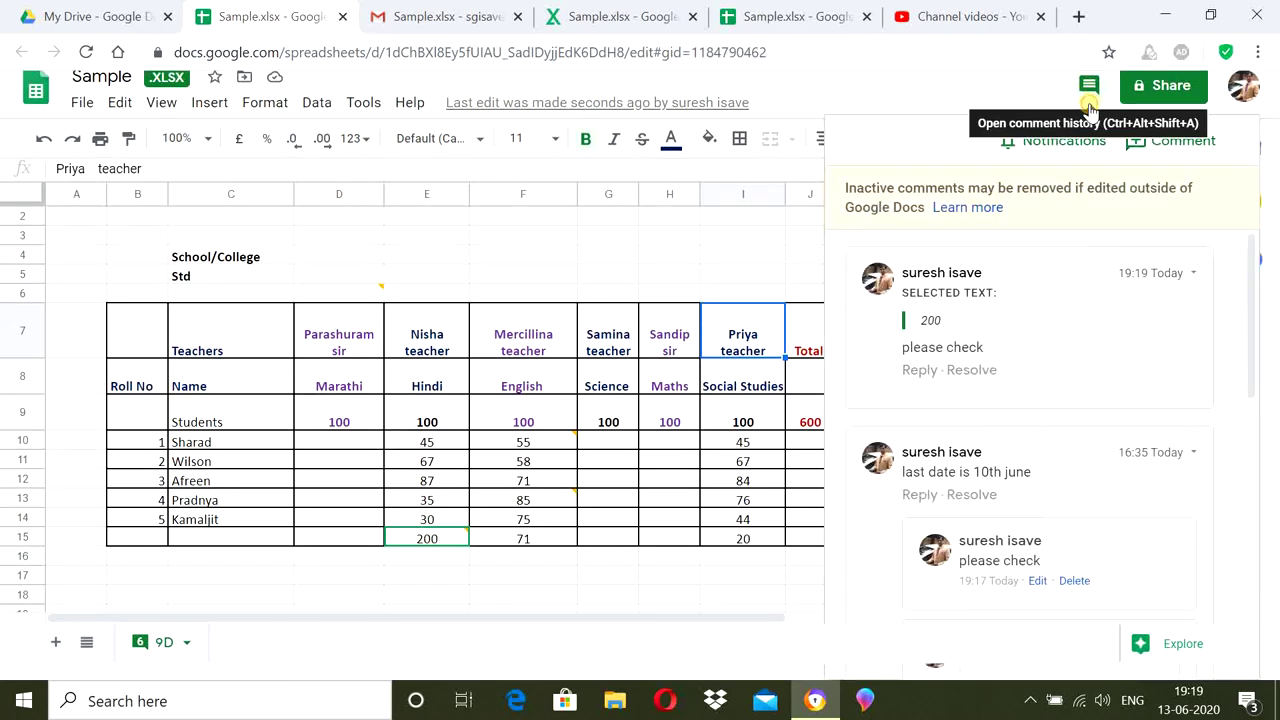
click(1158, 145)
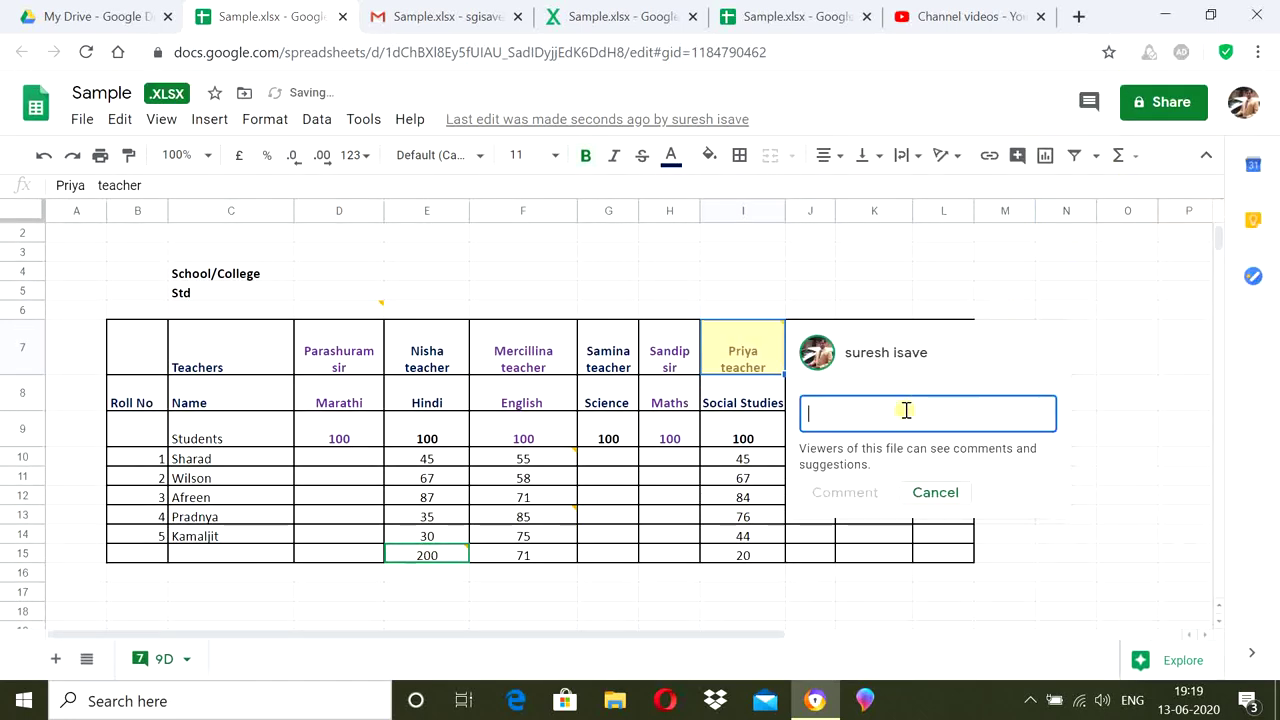
text(pl)
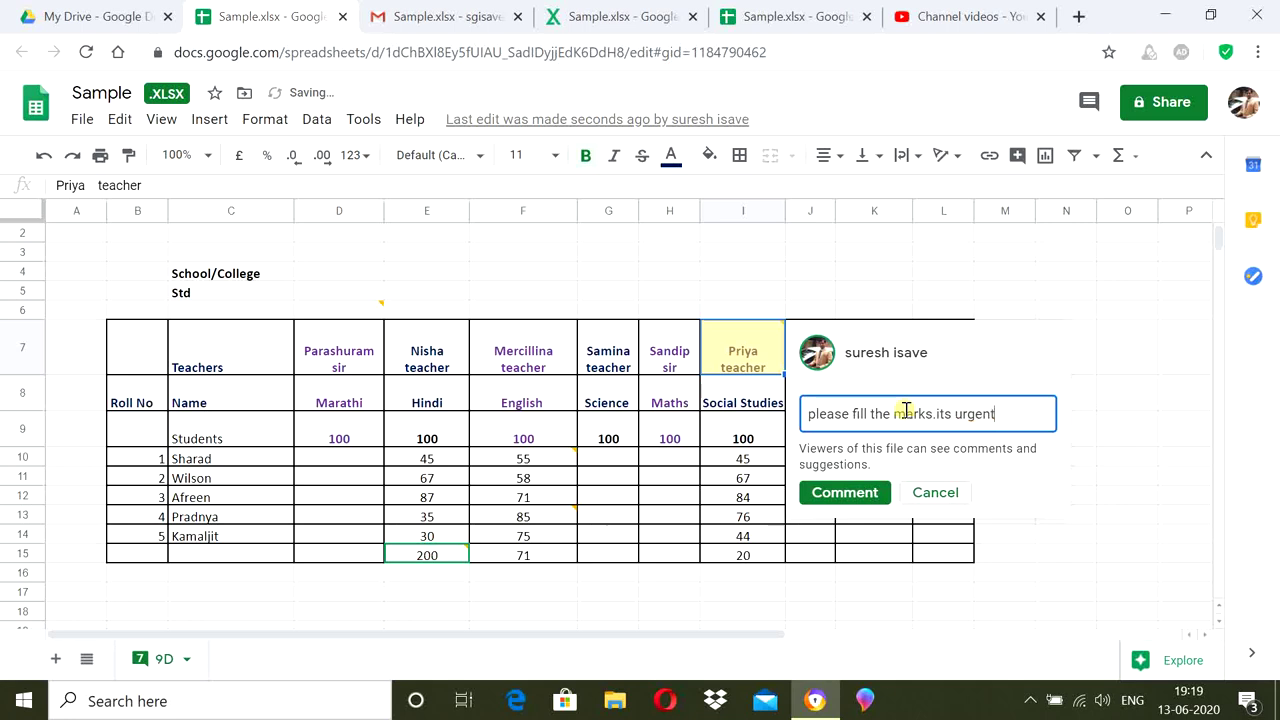
click(845, 492)
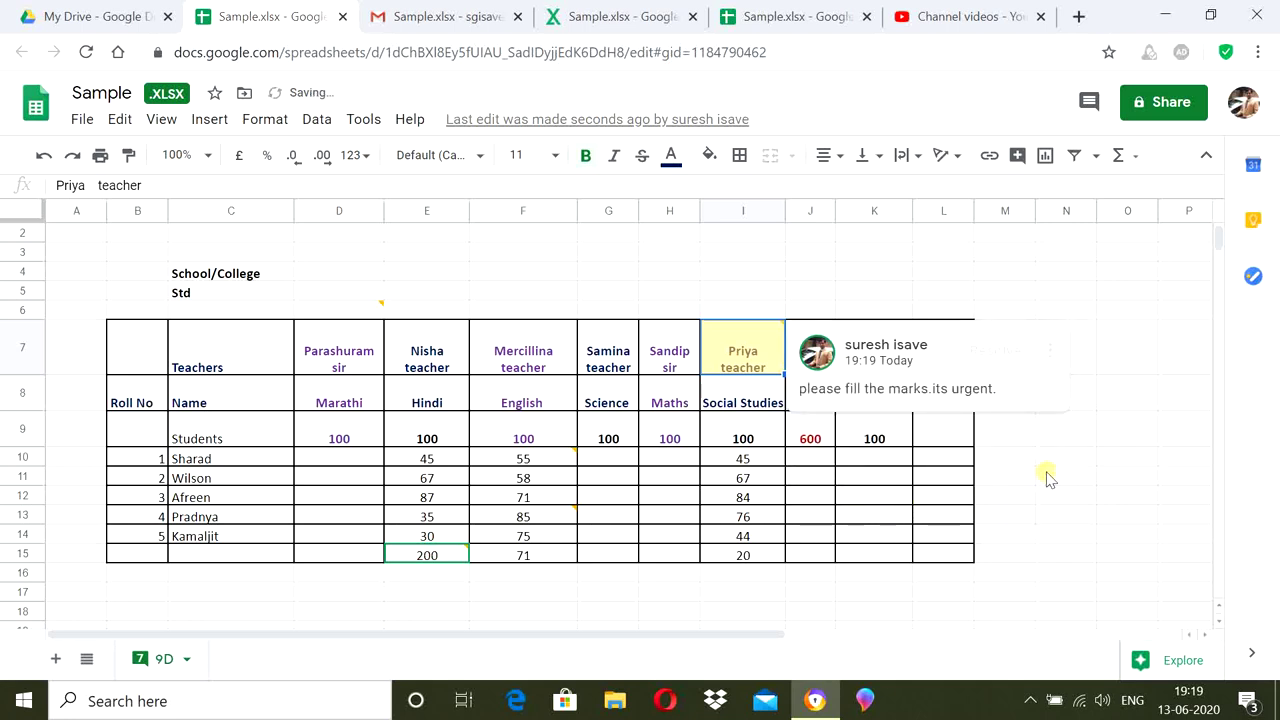
click(1048, 478)
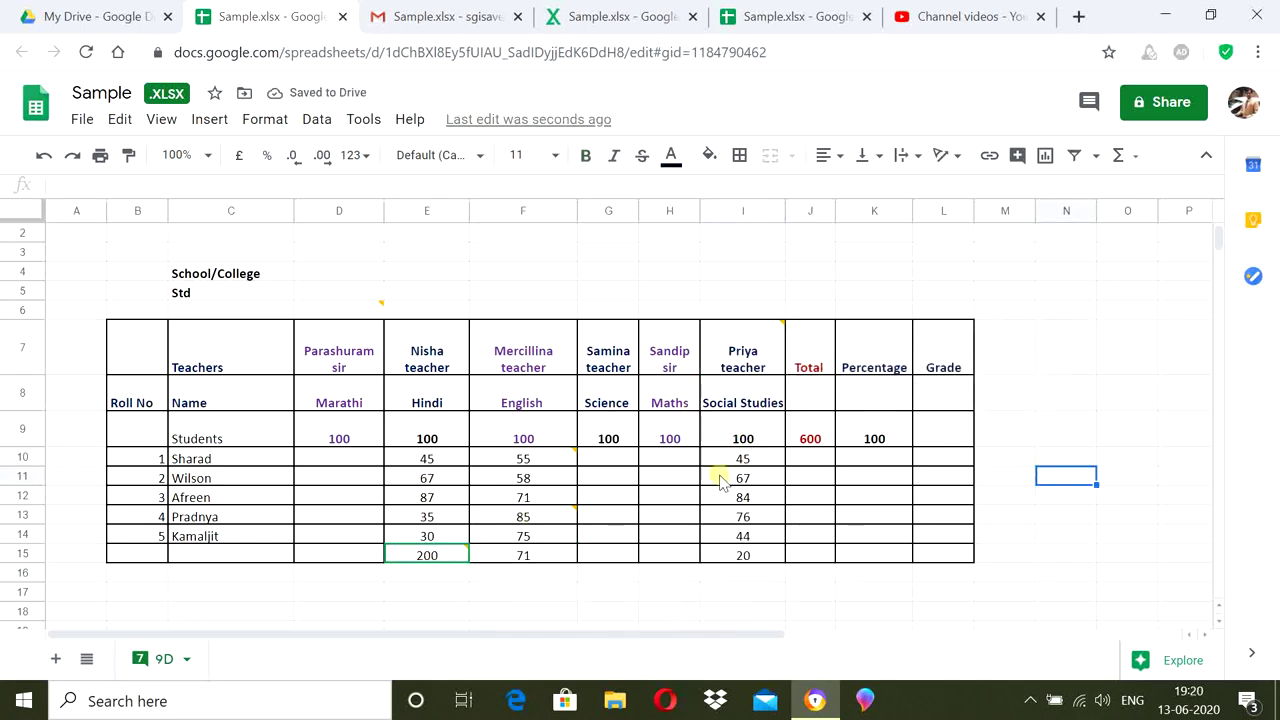
Step: Switch to the recipient's copy and read the new comments on the Social Studies teacher cell I7 and Hindi cell E15
mouse_move(466, 566)
click(805, 18)
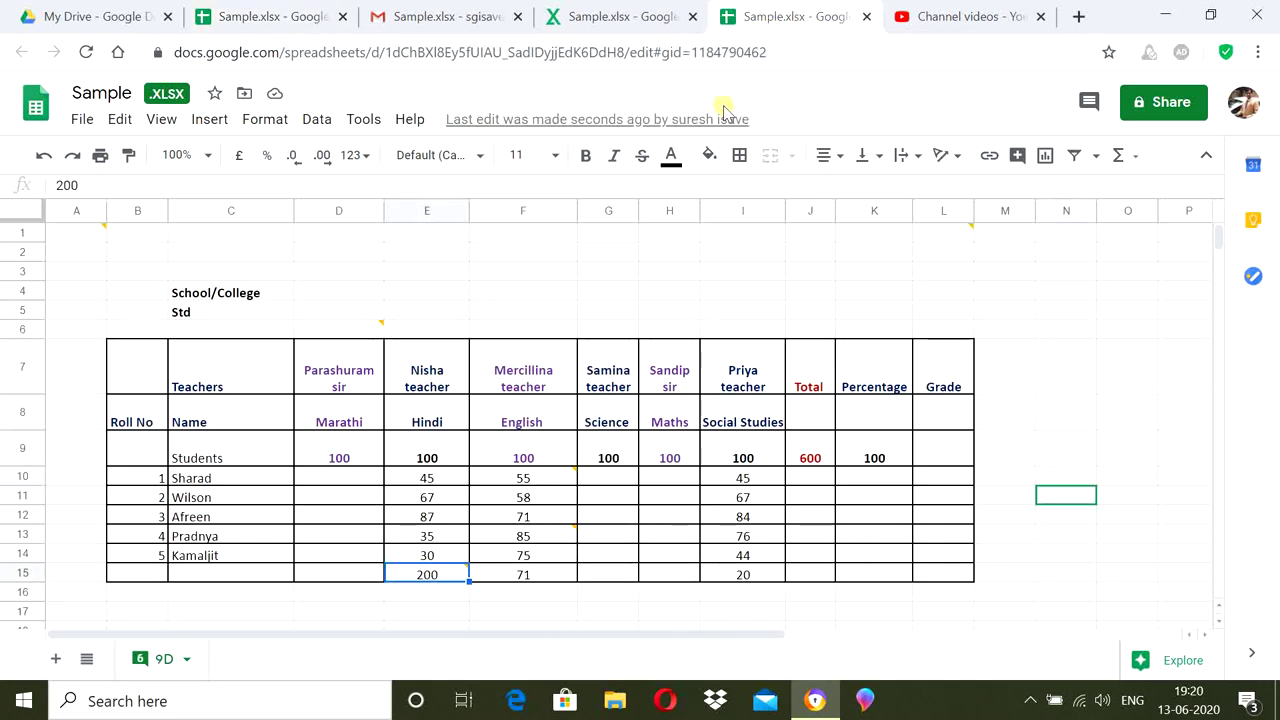
click(645, 18)
mouse_move(785, 343)
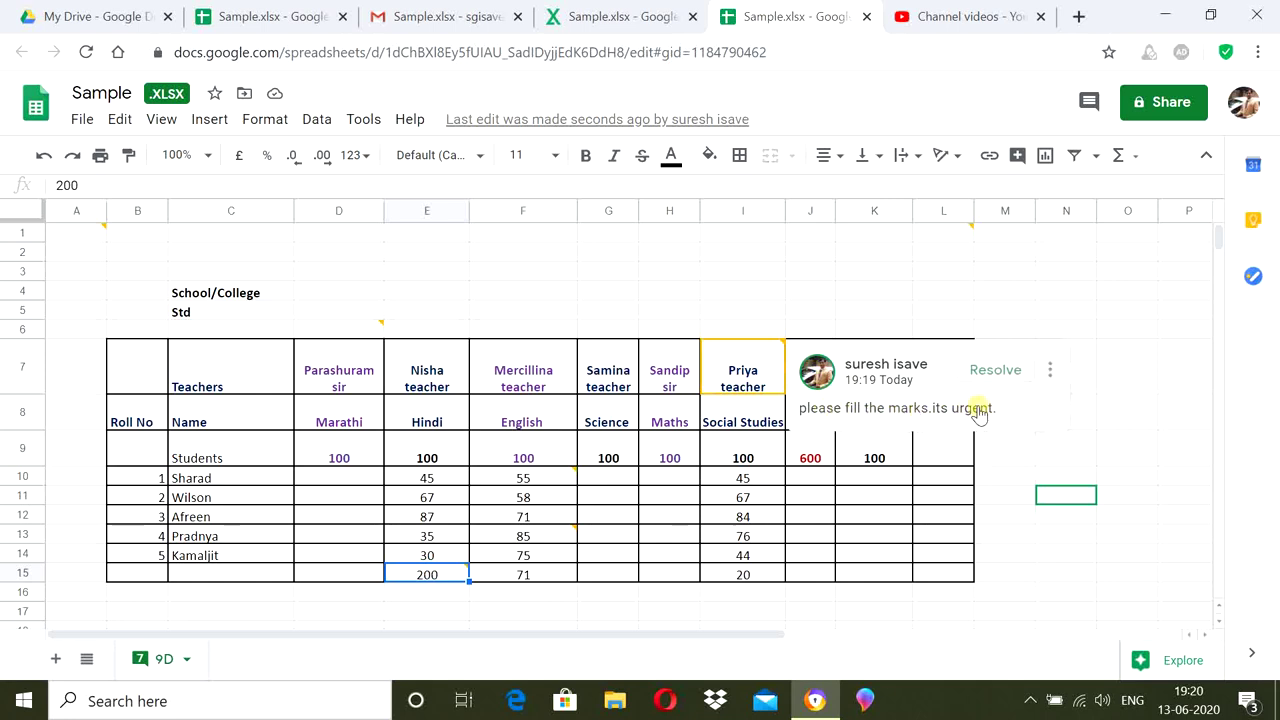
mouse_move(450, 588)
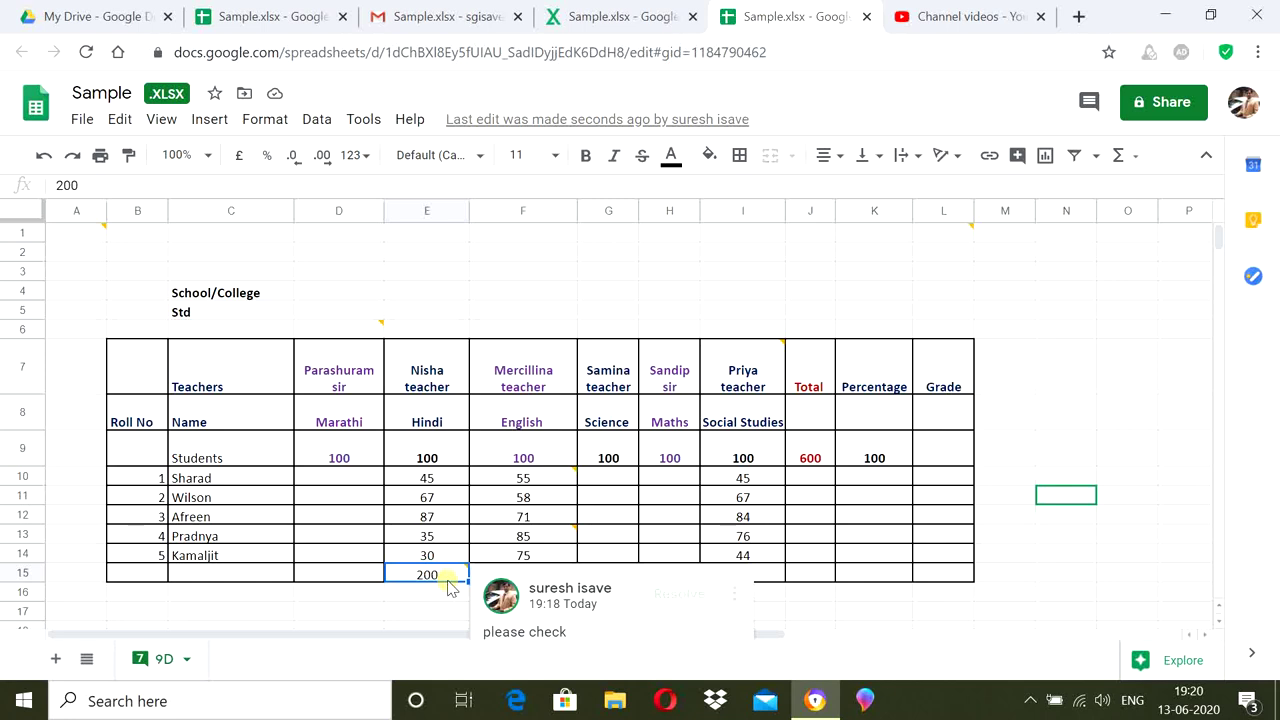
scroll(447, 584, down, 1)
mouse_move(430, 500)
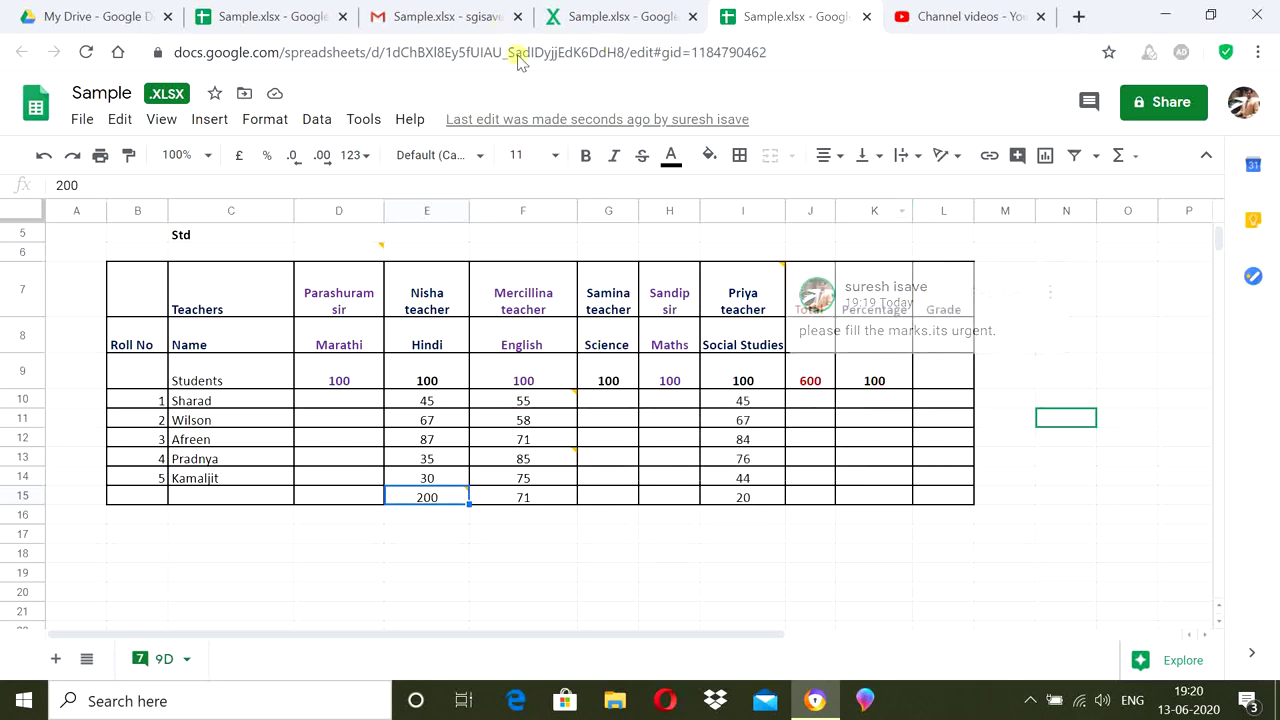
Step: Switch back to the owner's copy of the Sample sheet and review the marks table
click(272, 20)
mouse_move(366, 302)
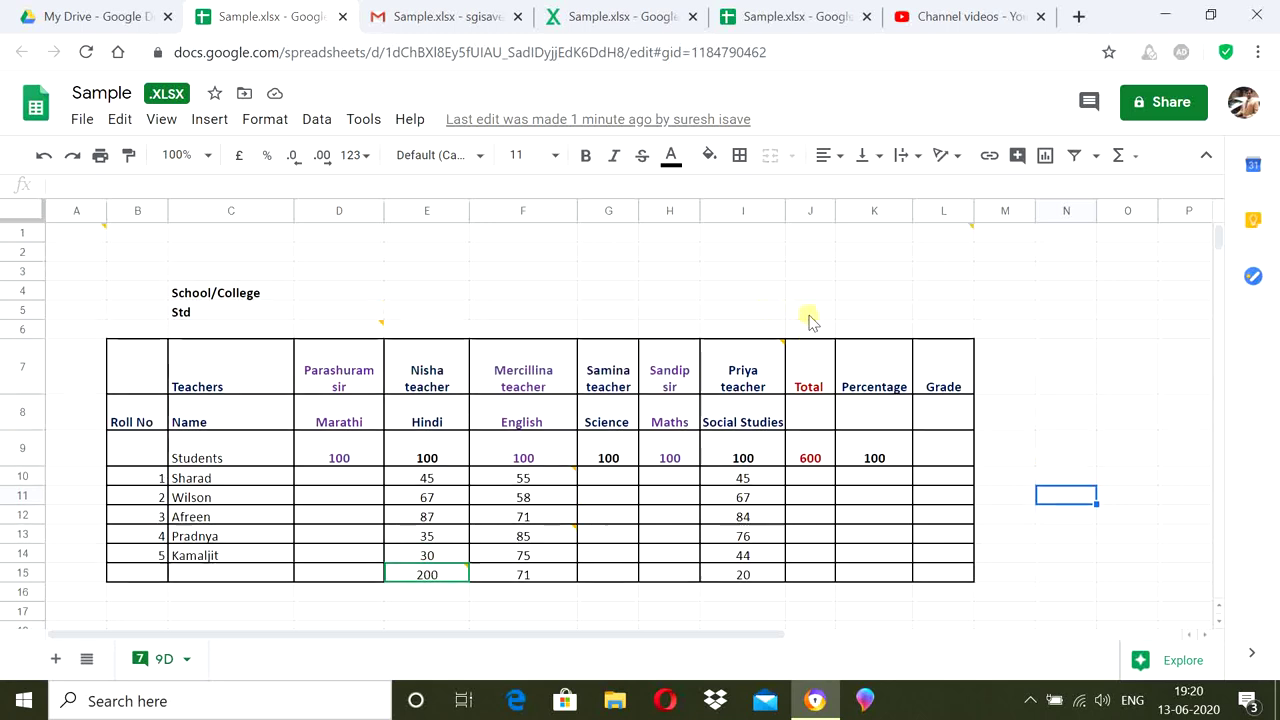
scroll(993, 345, down, 1)
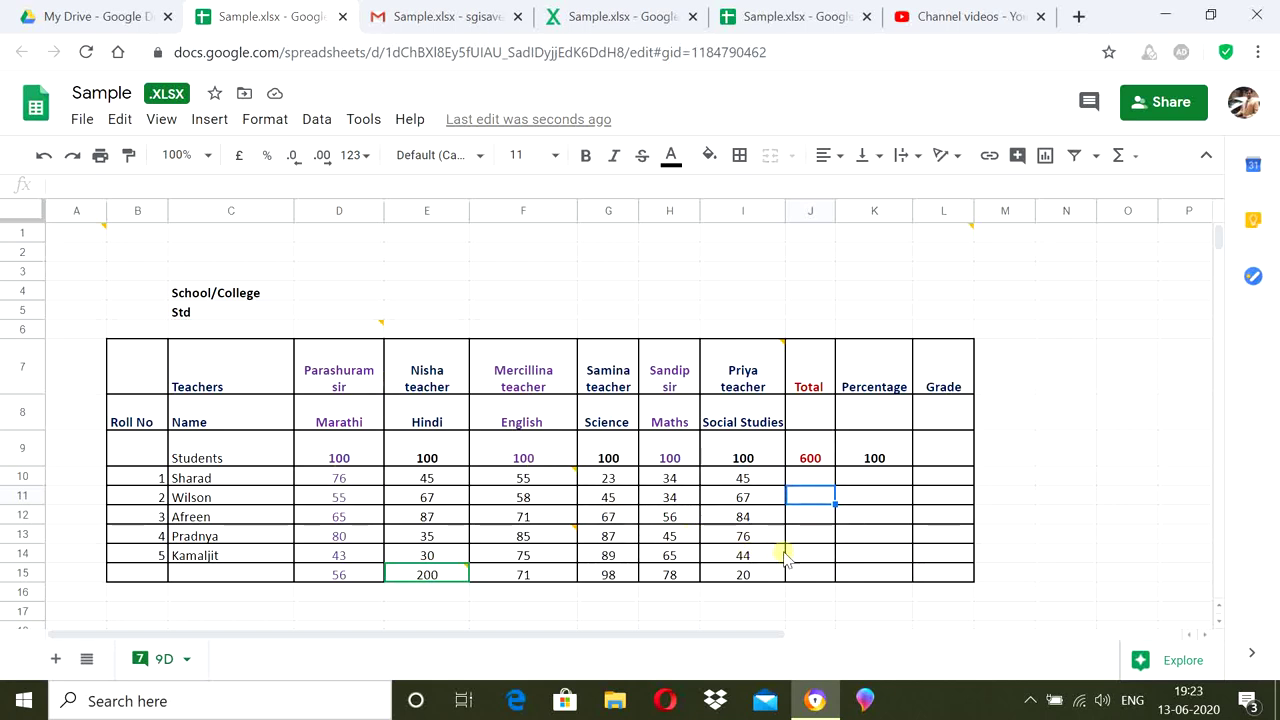
Step: Remove both editors from the Sample sheet's sharing list so only the owner keeps access, and save the sharing changes
click(1148, 110)
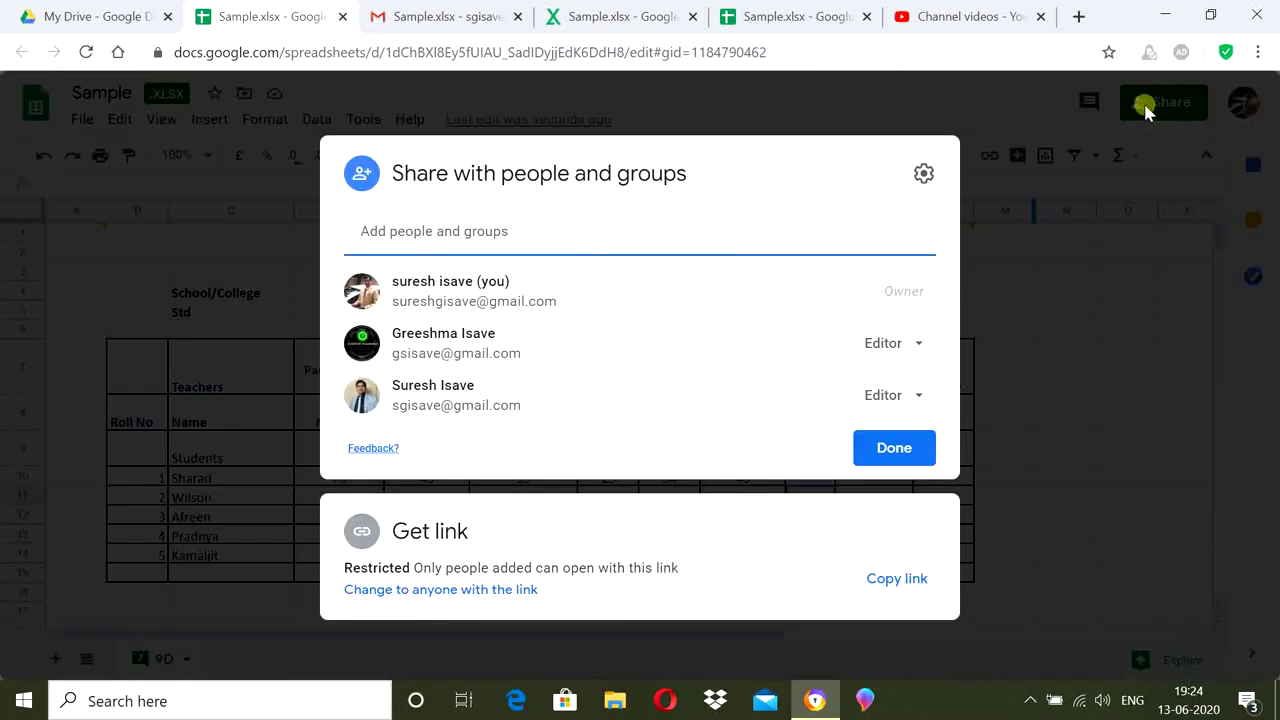
click(921, 346)
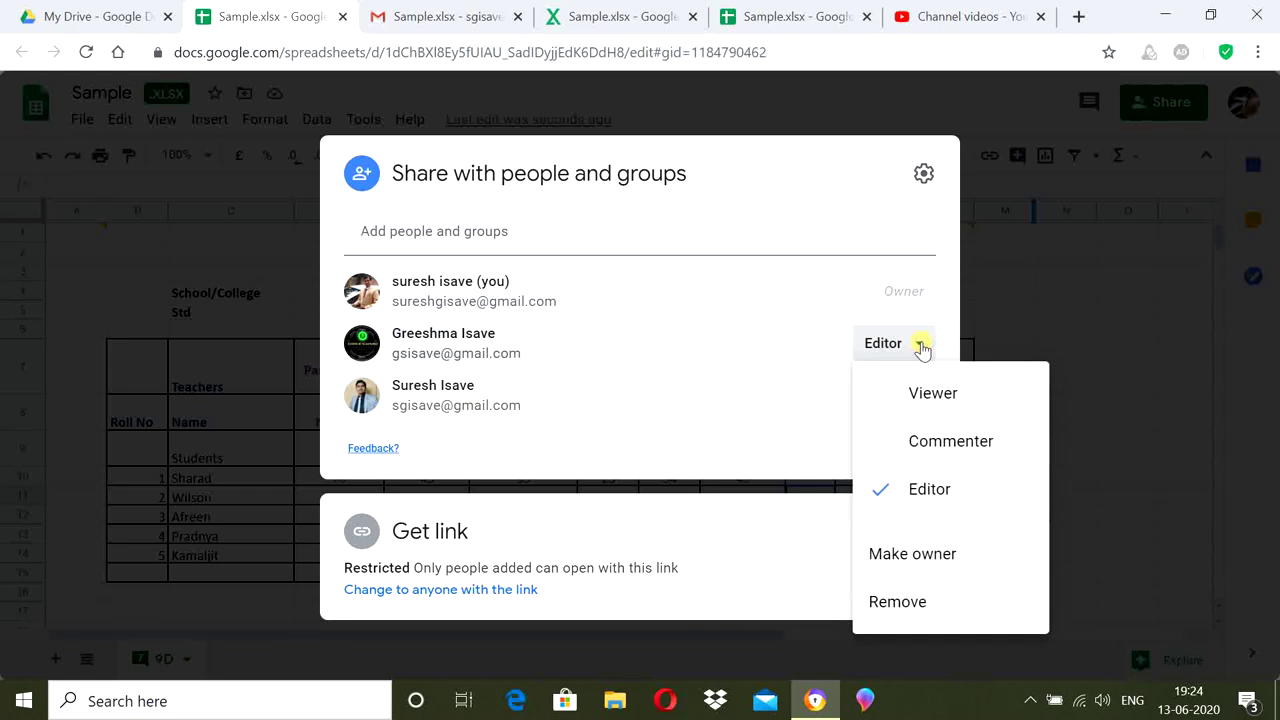
click(921, 602)
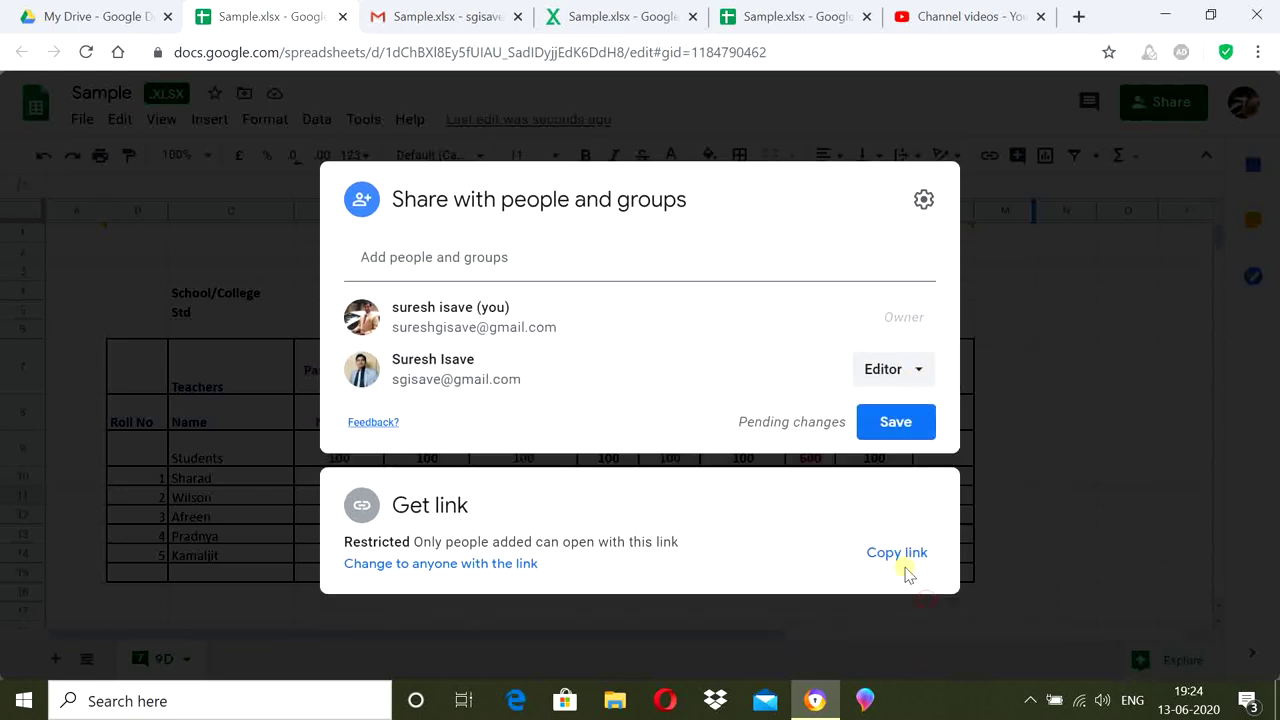
click(919, 369)
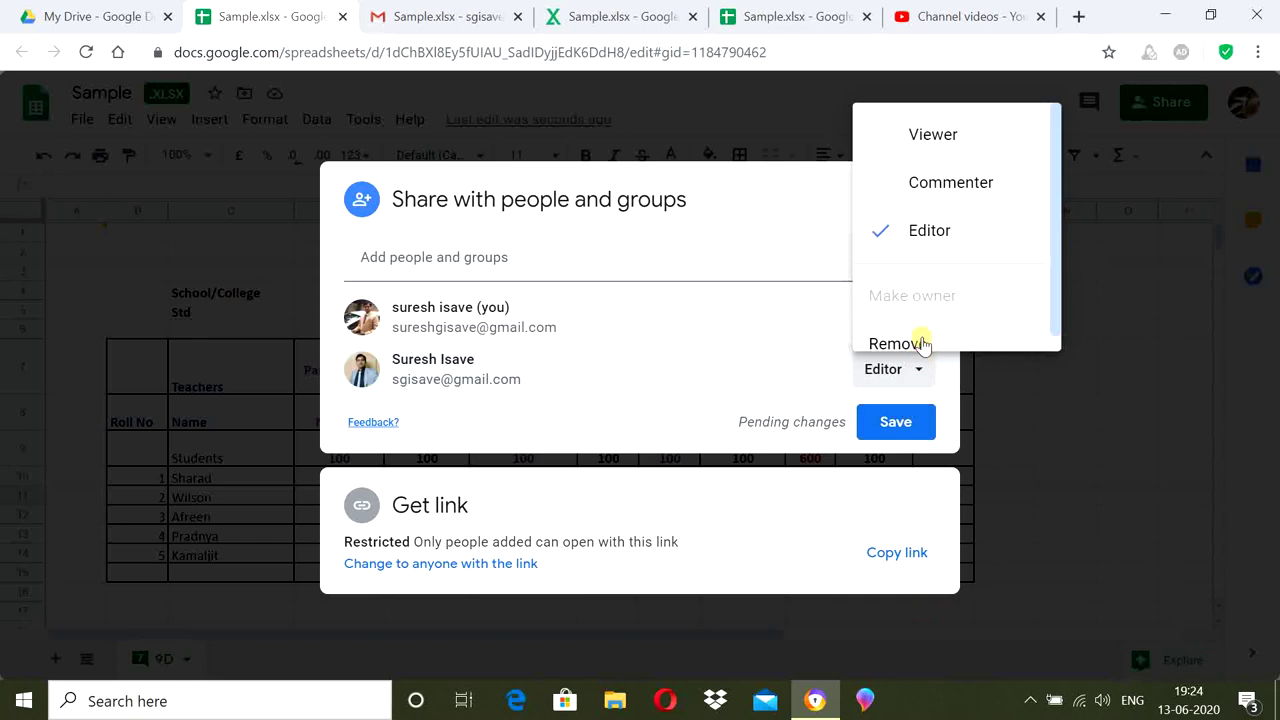
click(921, 343)
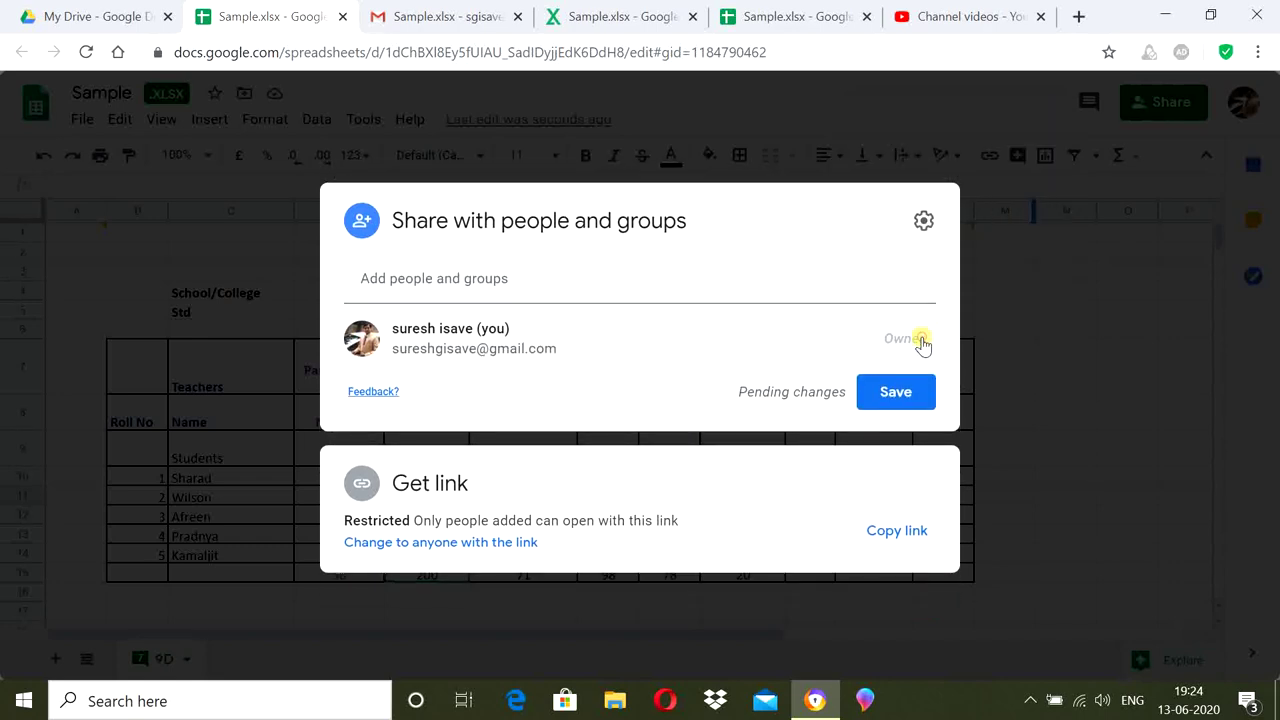
click(897, 397)
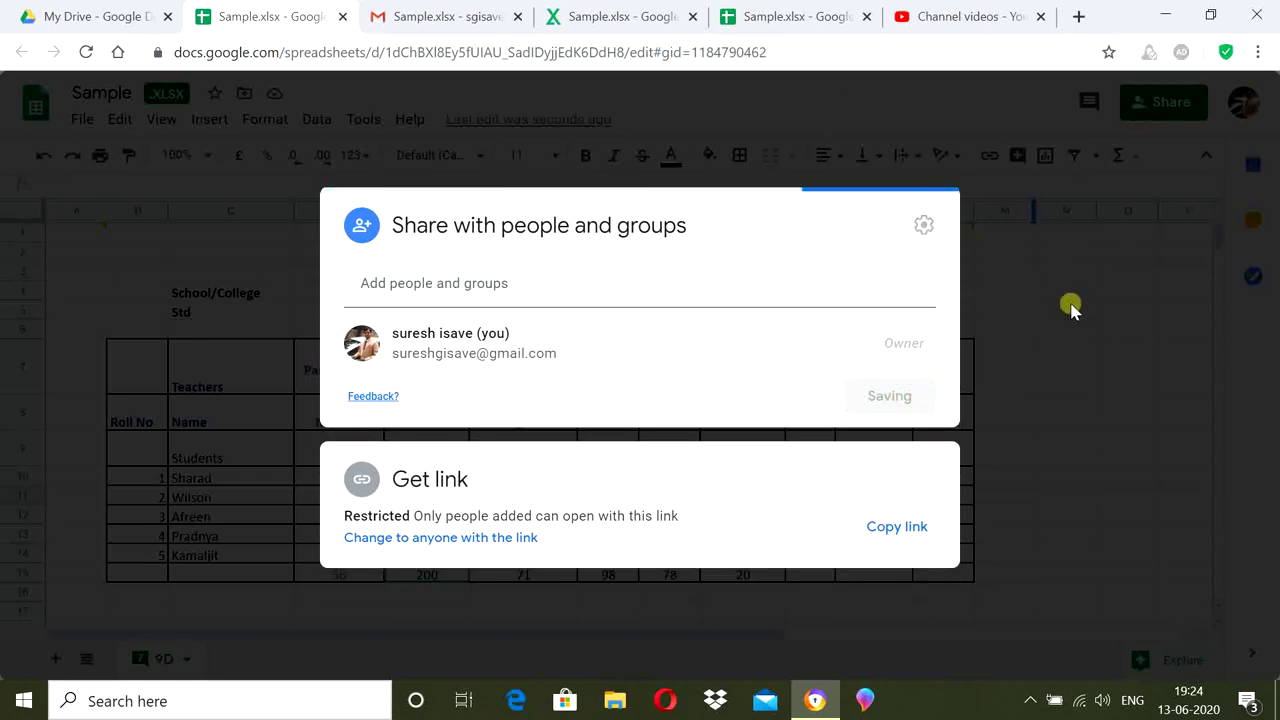